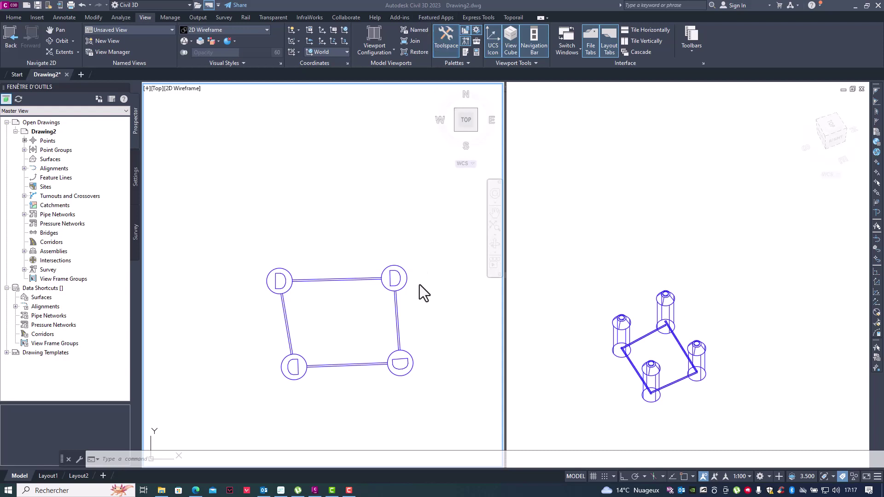
Convert the whole pipe network to 3D solids with CONVERTTO3DSOLIDS, without erasing the original pipes and structures
middle_drag(355, 302, 363, 301)
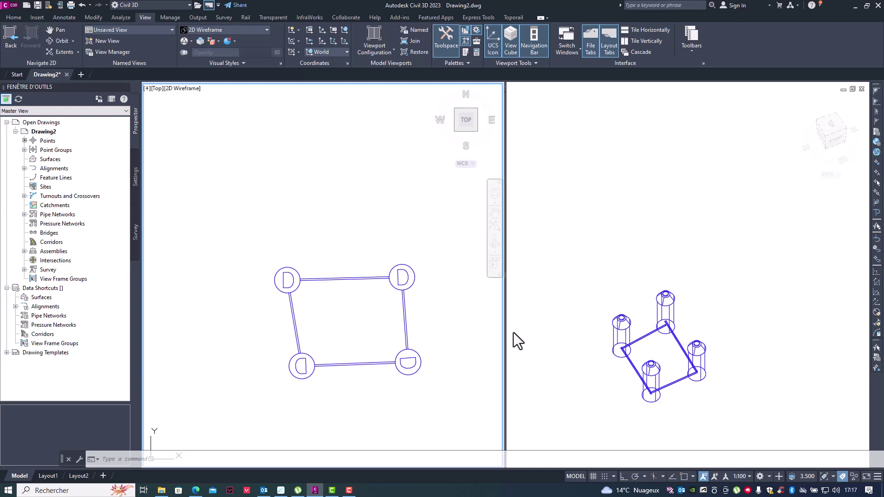
click(578, 355)
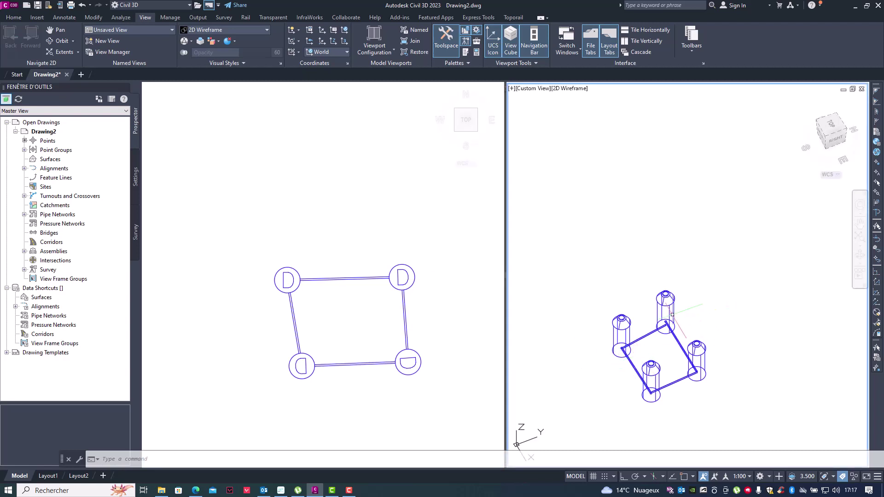
scroll(675, 316, down, 2)
click(706, 304)
click(627, 356)
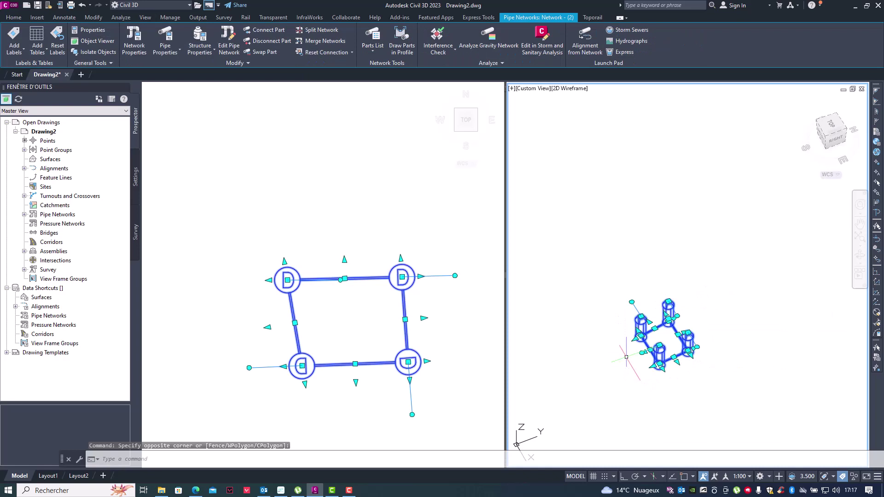
text(CONVERT)
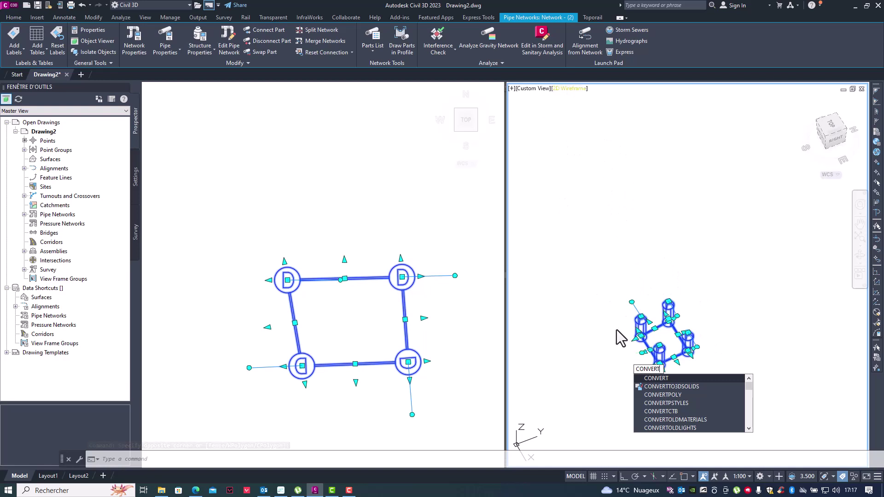
click(667, 387)
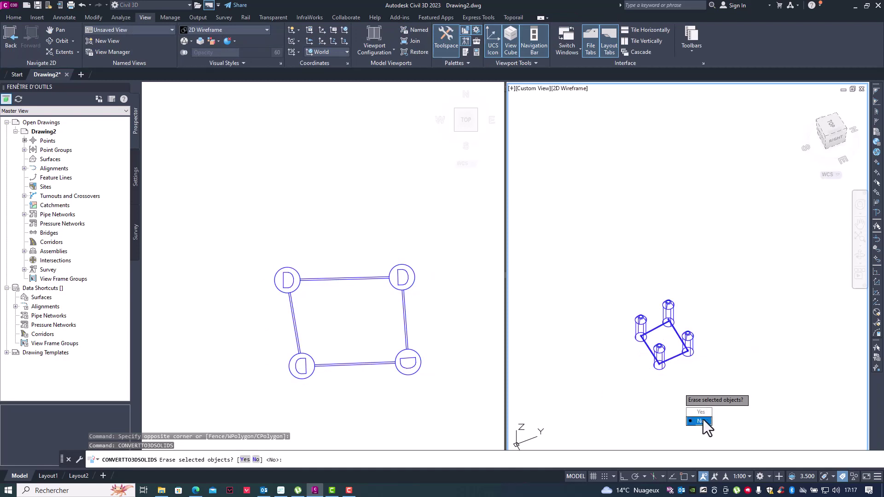
click(701, 421)
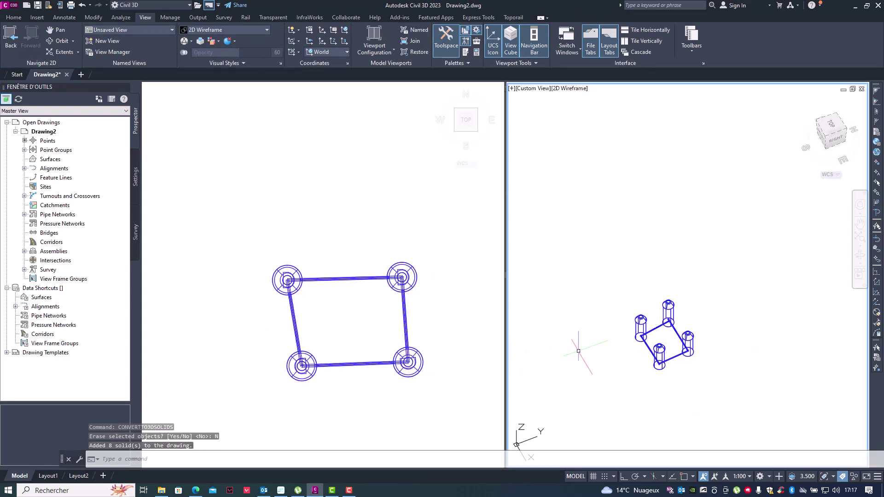
Start IFCEXPORT for the drawing, check the resource, assignment and IfcBuilding settings, and accept them unchanged
click(431, 325)
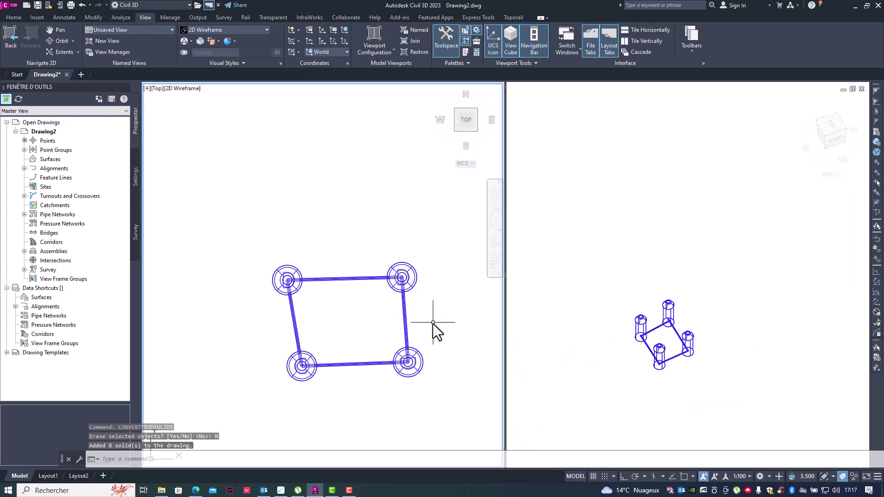
text(IFCINFRAEXPORTSELECTED)
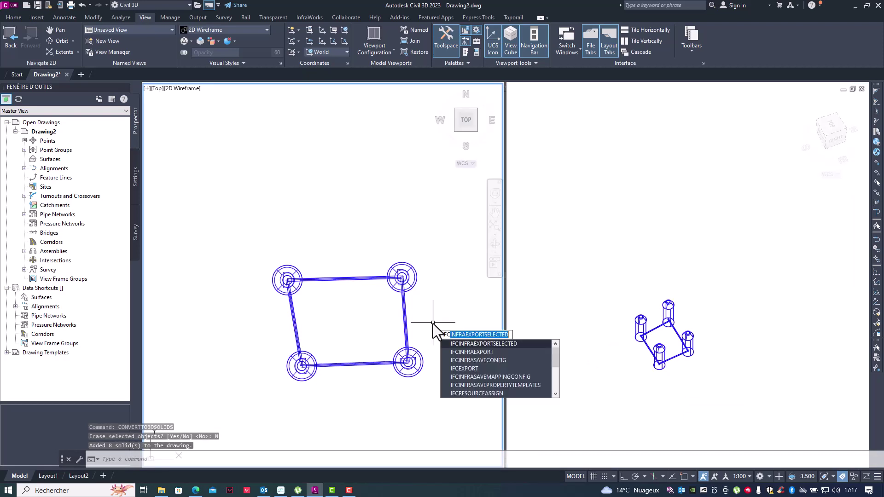
click(464, 369)
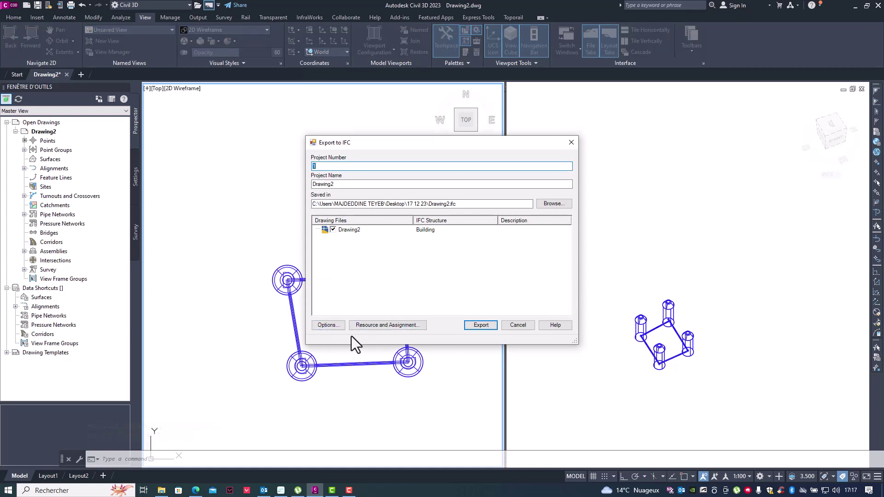
click(409, 326)
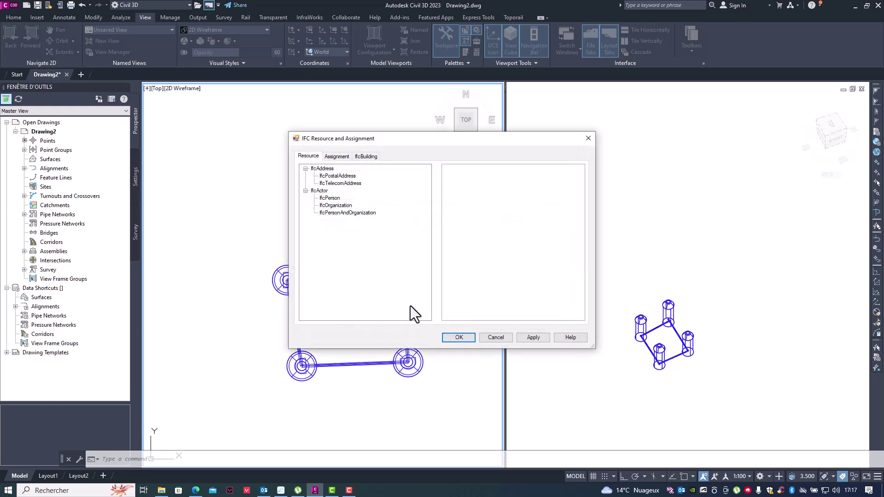
click(340, 156)
click(369, 156)
click(449, 337)
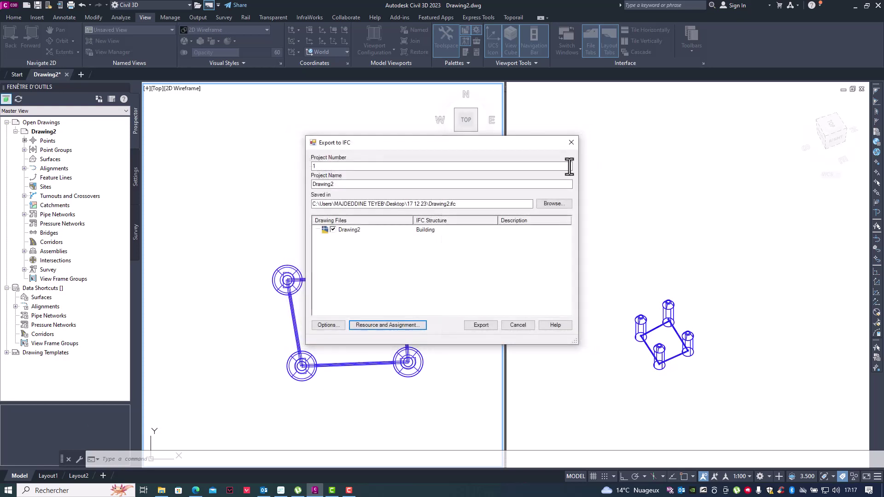
Name the IFC output file NETWORKsolids.ifc in the 17 12 23 folder and export the drawing
click(562, 209)
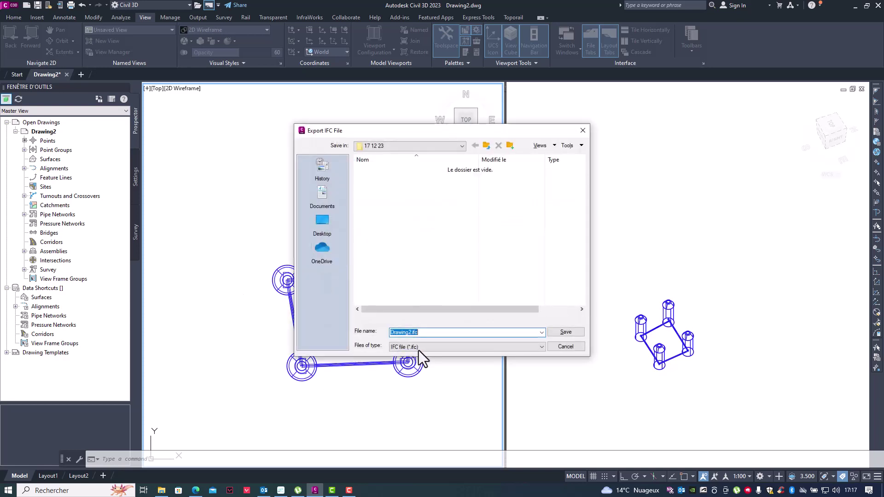
click(411, 333)
double_click(409, 333)
click(410, 332)
double_click(409, 332)
text(NETWORKsoliu)
key(BackSpace)
text(ds)
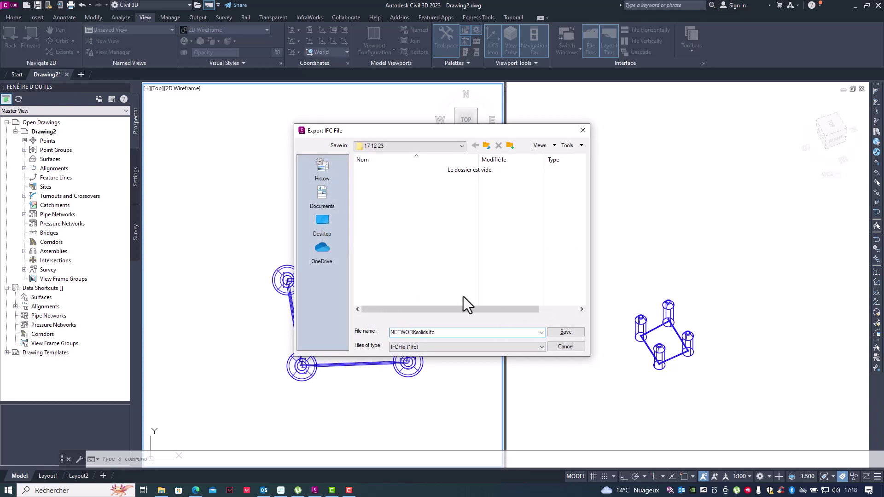
click(568, 333)
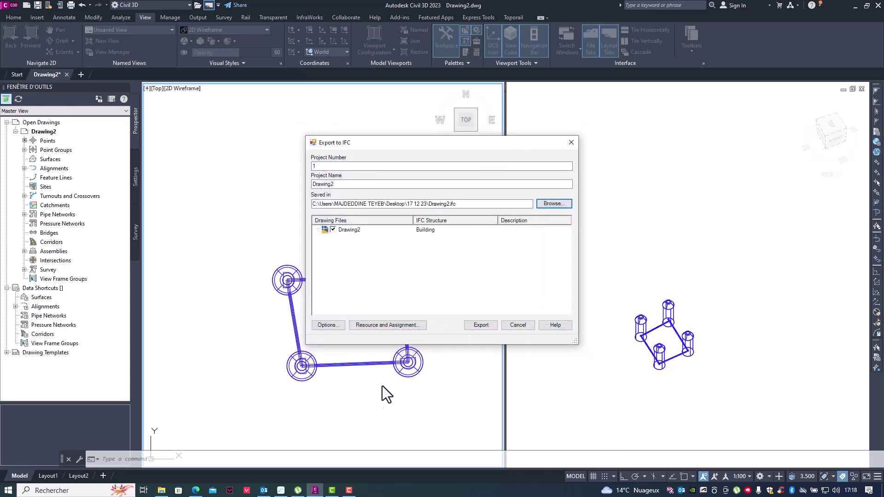
click(488, 328)
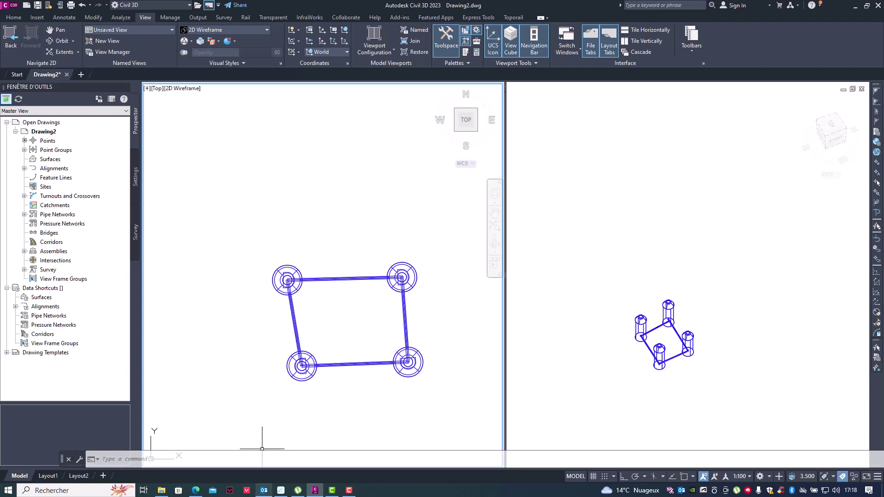
Switch to BIMvision and open NETWORKsolids.ifc from the 17 12 23 folder
click(280, 491)
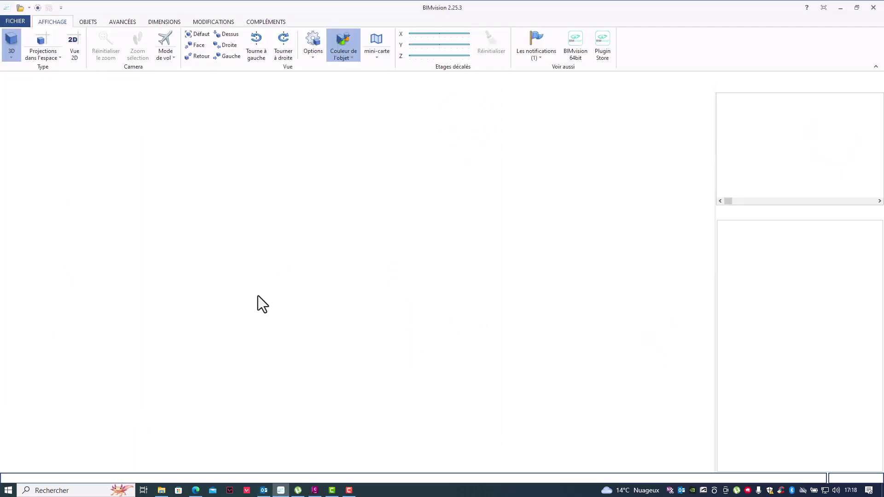
click(22, 24)
click(34, 37)
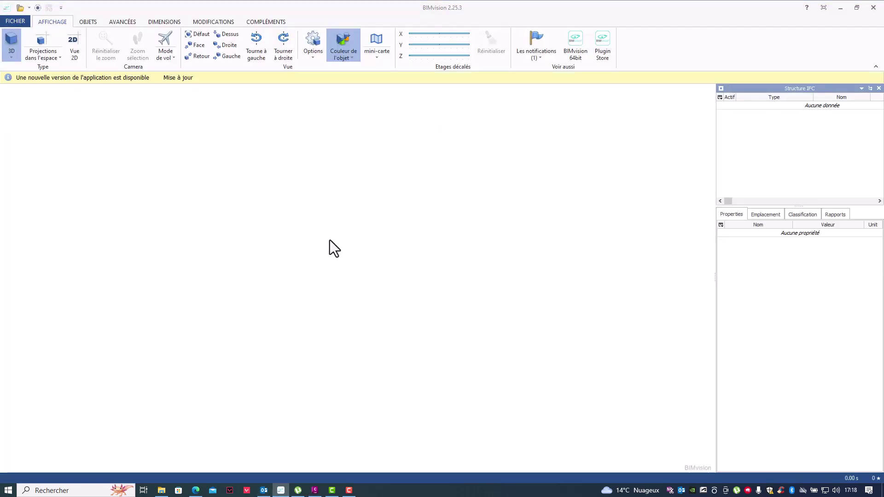
click(378, 266)
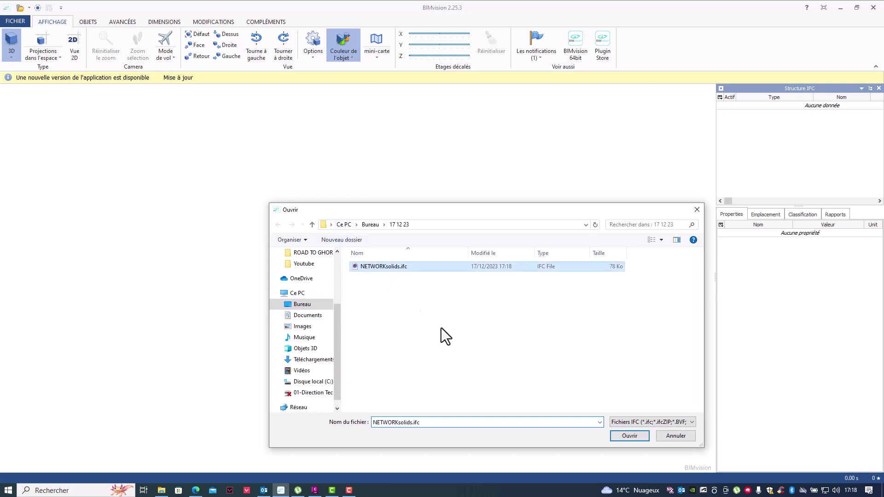
click(627, 437)
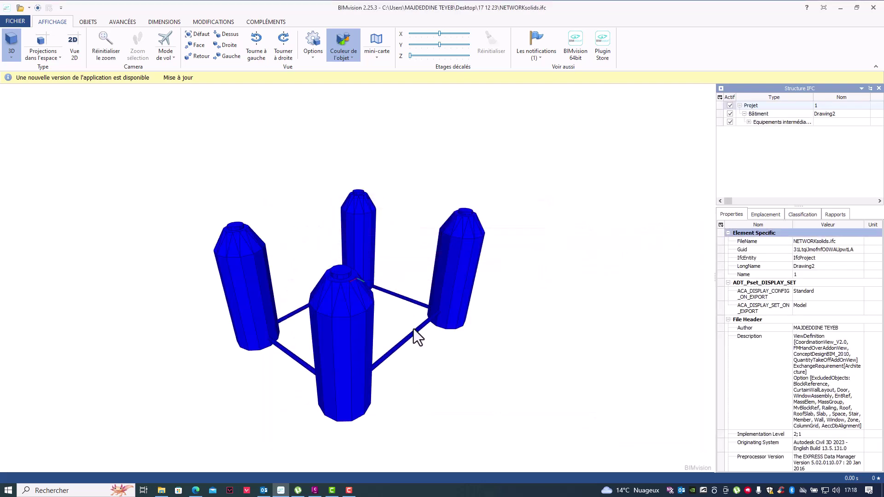
Inspect the properties of one of the exported pipes in BIMvision, then return to Civil 3D
click(419, 335)
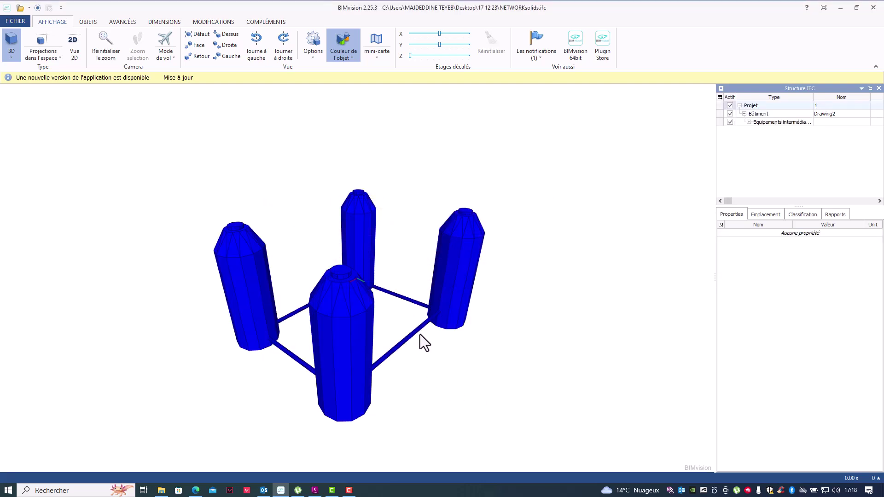
click(418, 332)
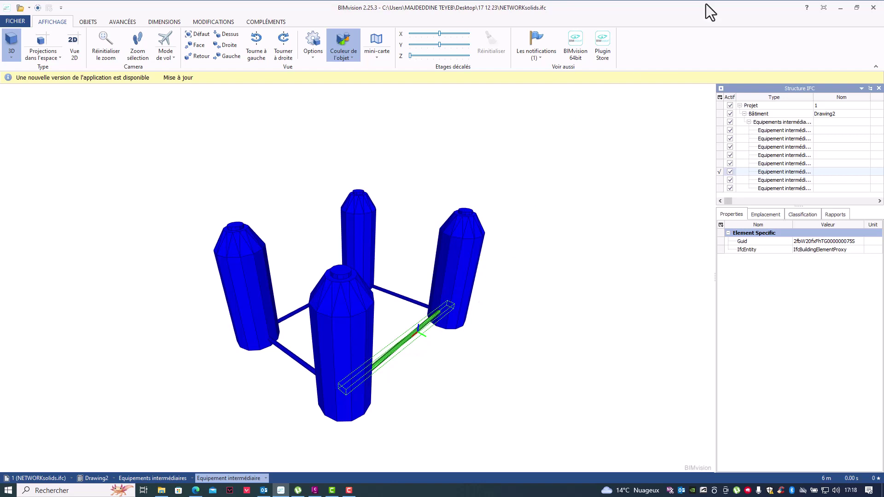
click(841, 7)
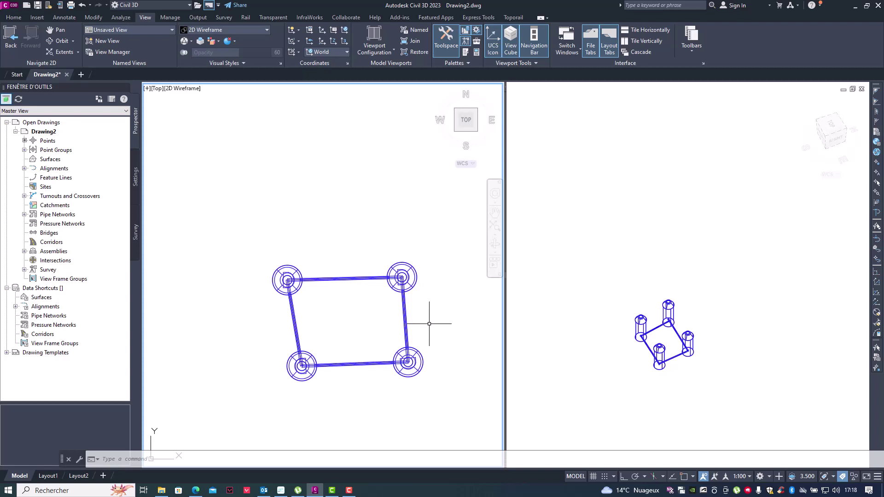
Erase all the pipe 3D solids by selecting one and its similar objects, keeping the original pipes
click(407, 330)
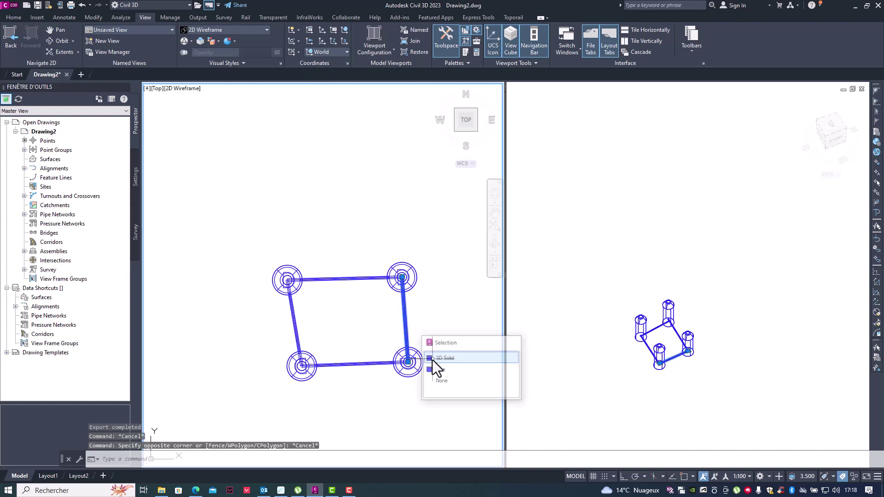
click(433, 367)
right_click(365, 343)
click(397, 326)
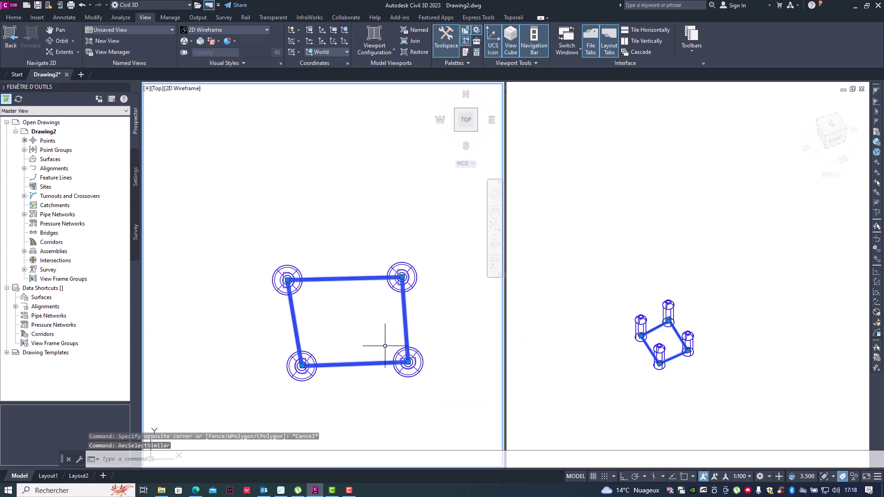
key(Delete)
Erase all the structure 3D solids by selecting one and its similar objects, keeping the original structures
click(393, 287)
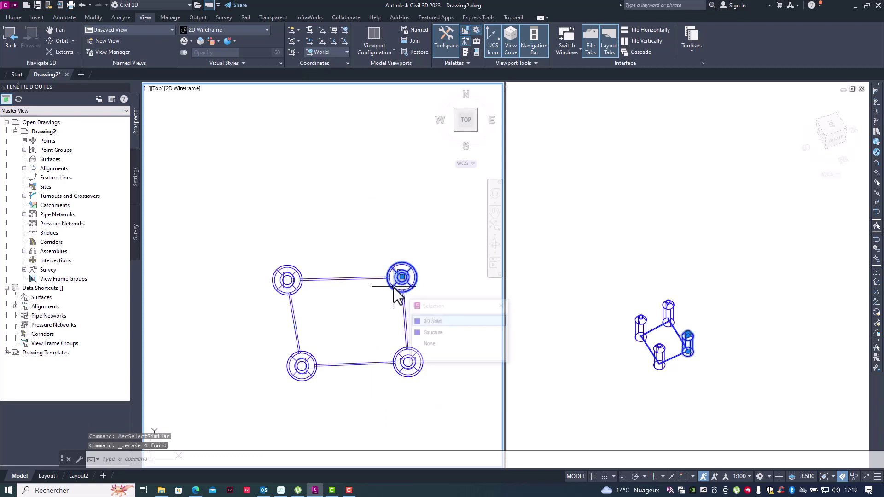
click(430, 332)
right_click(354, 316)
click(404, 449)
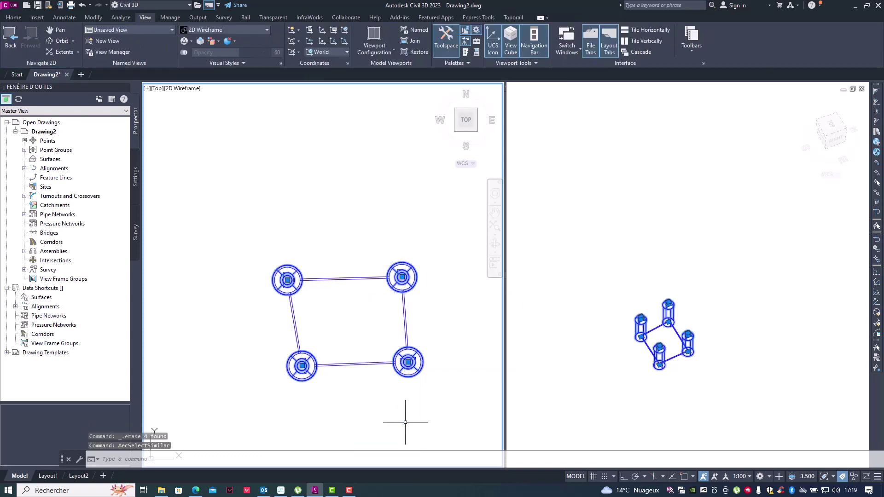
key(Escape)
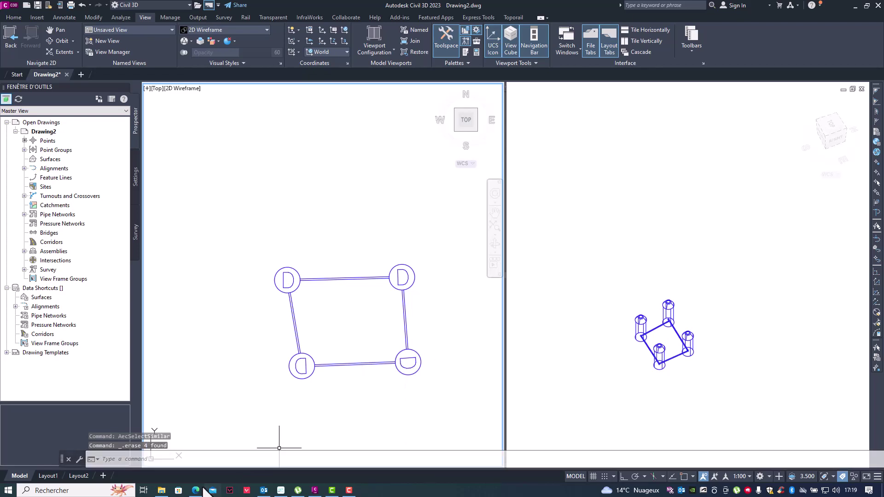
View the Autodesk page in the browser on where to download the Civil 3D IFC 4.3 extension, and return to Civil 3D
click(196, 491)
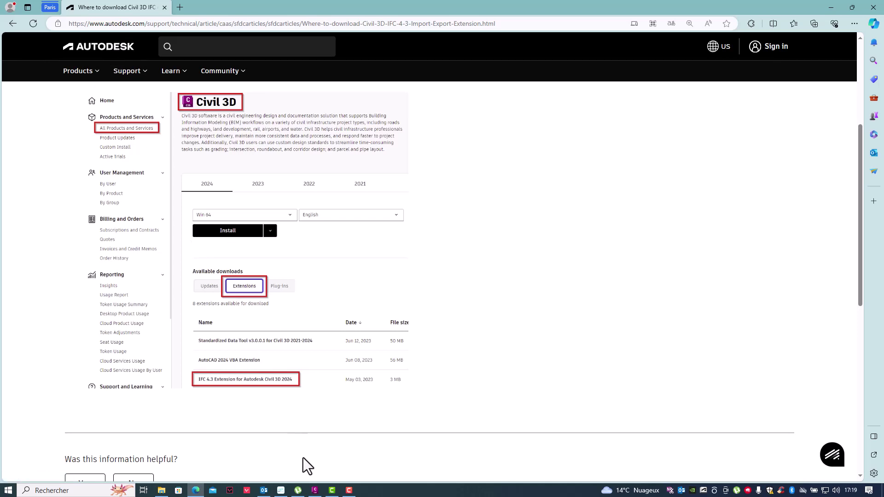
click(315, 491)
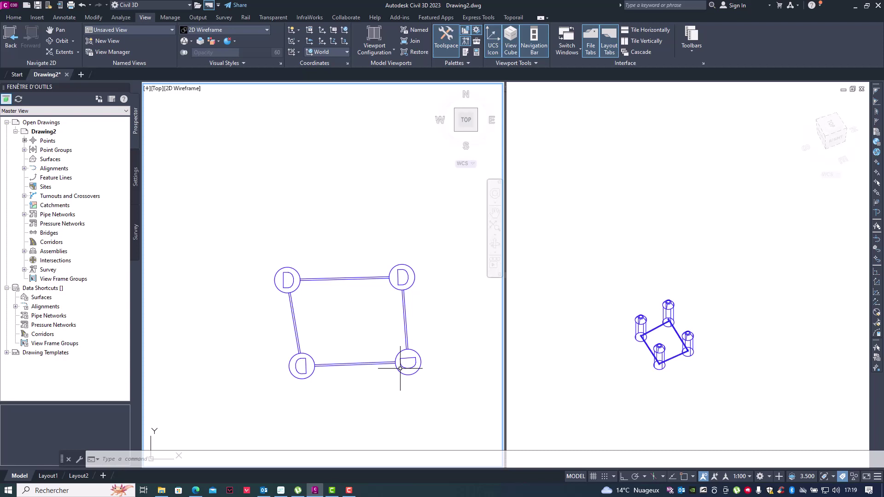
text(i)
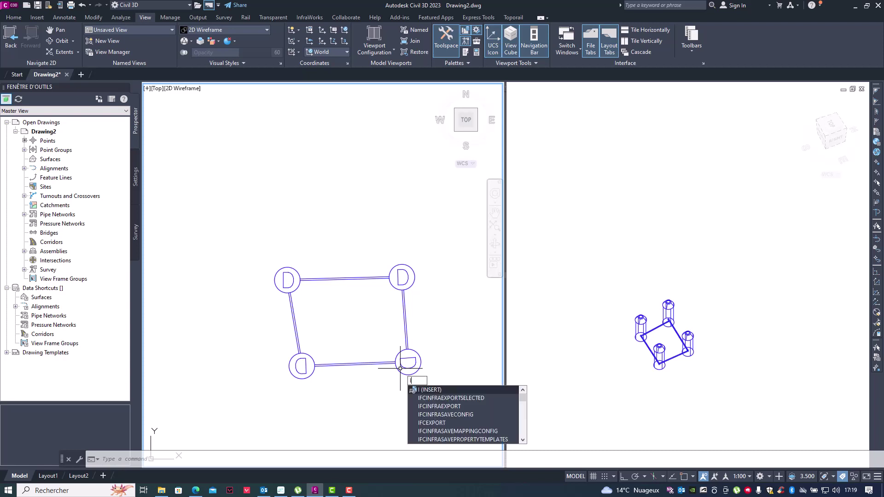
key(Escape)
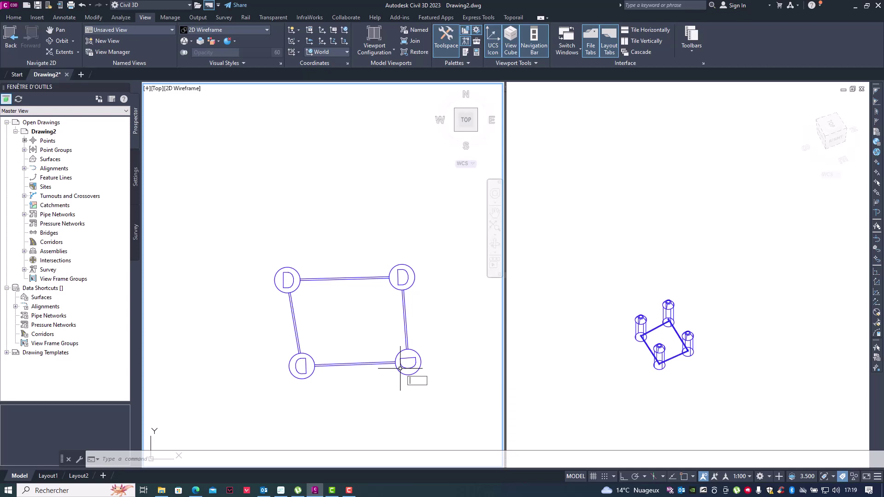
click(444, 259)
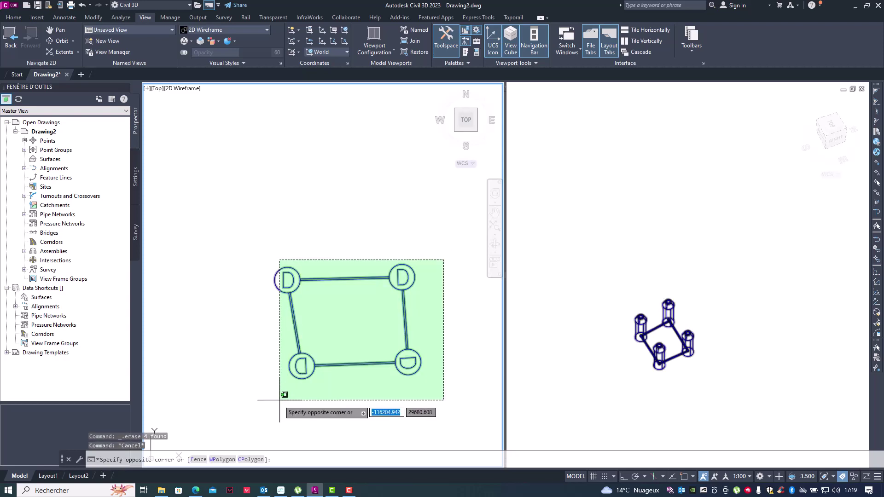
click(249, 408)
key(Escape)
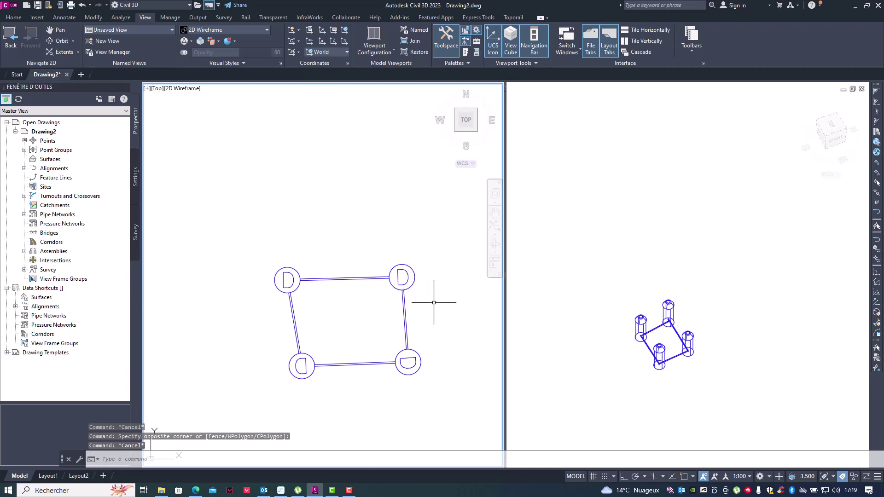
Export all the pipes and structures of the network with IFCINFRAEXPORTSELECTED, saving the file as network4x3.ifc in the 17 12 23 folder
click(455, 259)
click(286, 378)
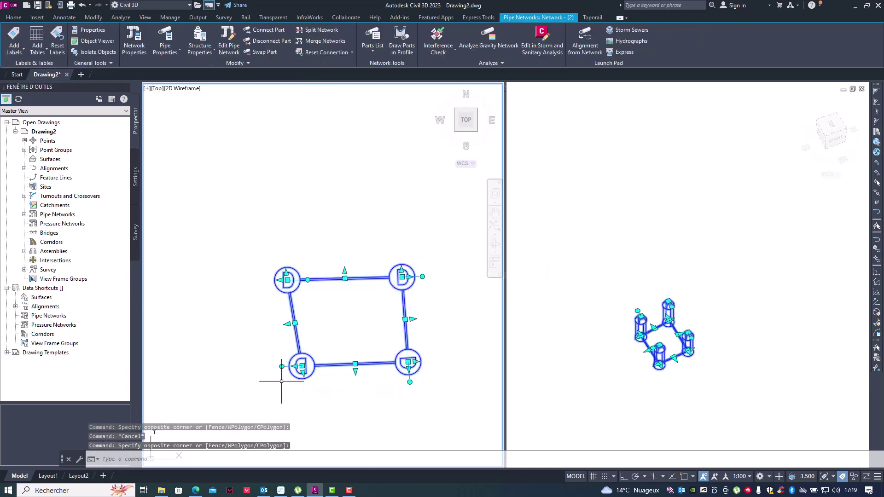
text(IFC)
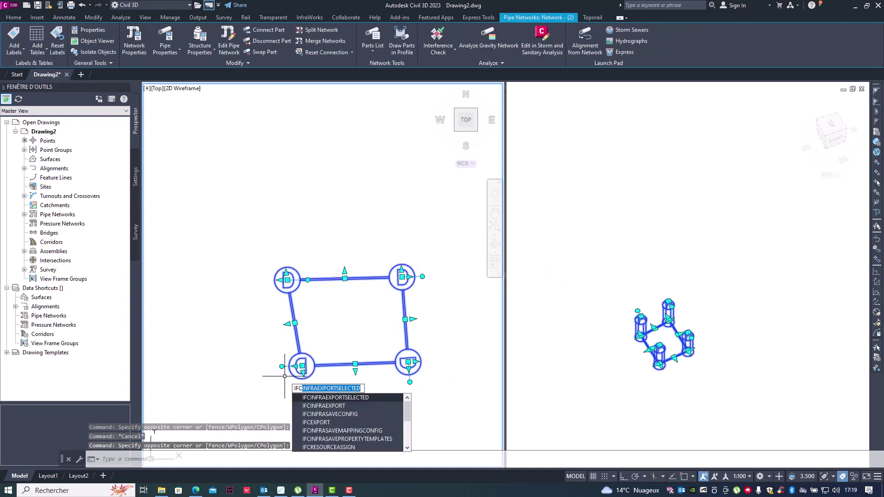
text(IN)
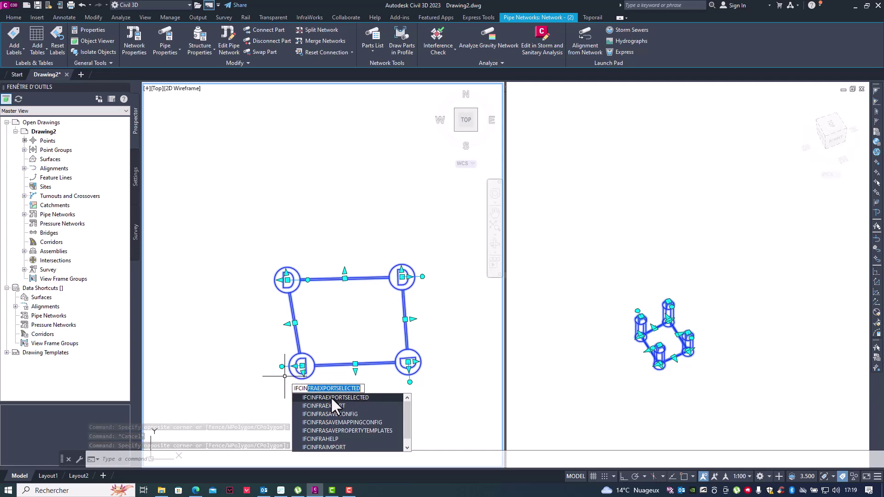
click(319, 399)
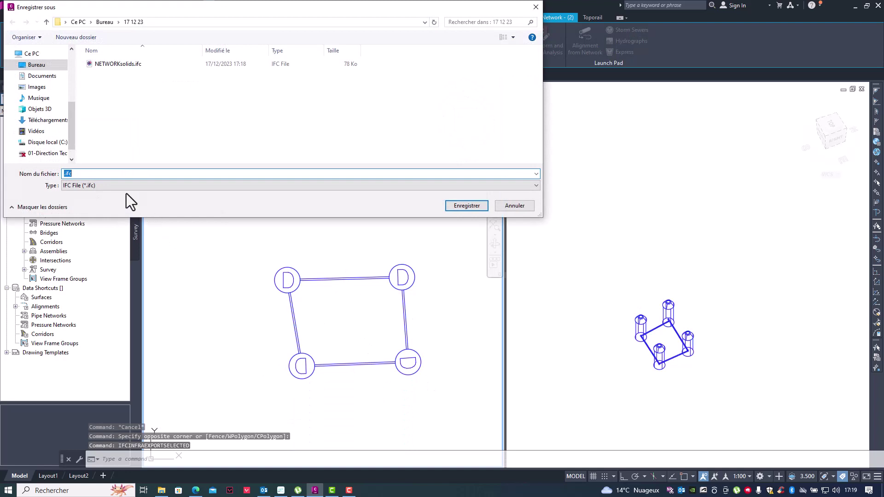
click(65, 174)
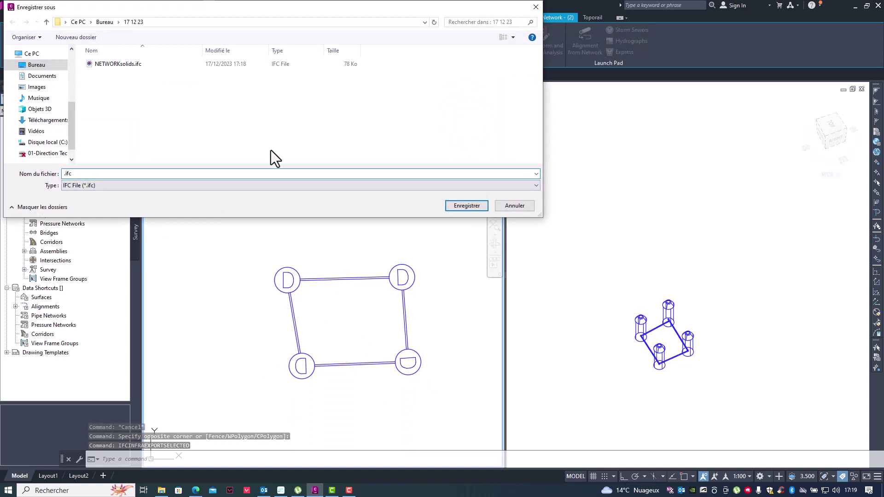
text(netwxo)
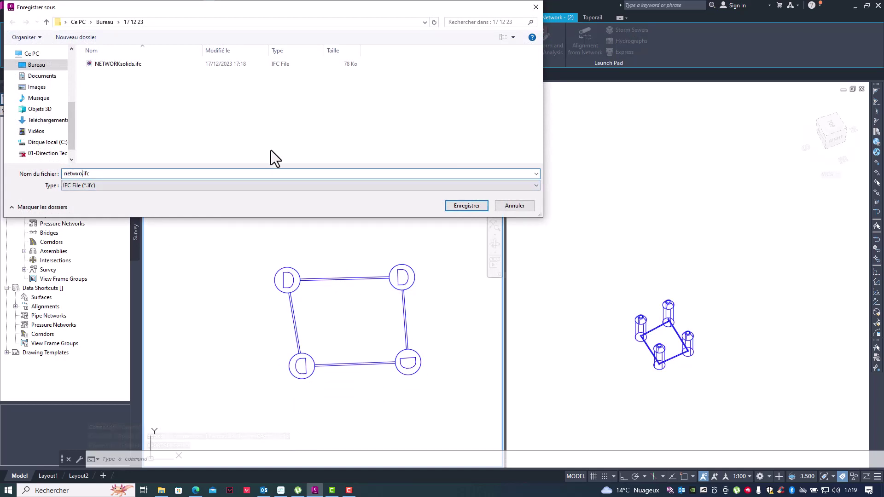
key(BackSpace)
key(BackSpace)
text(ork4x3)
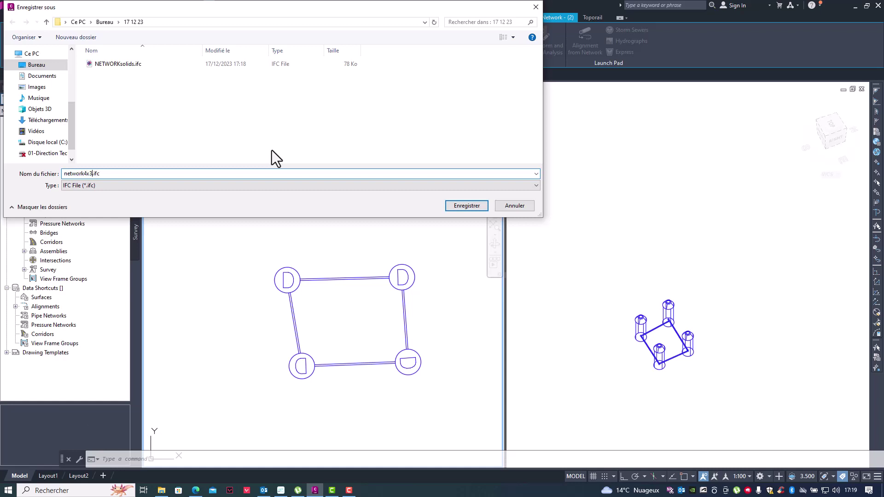
click(467, 206)
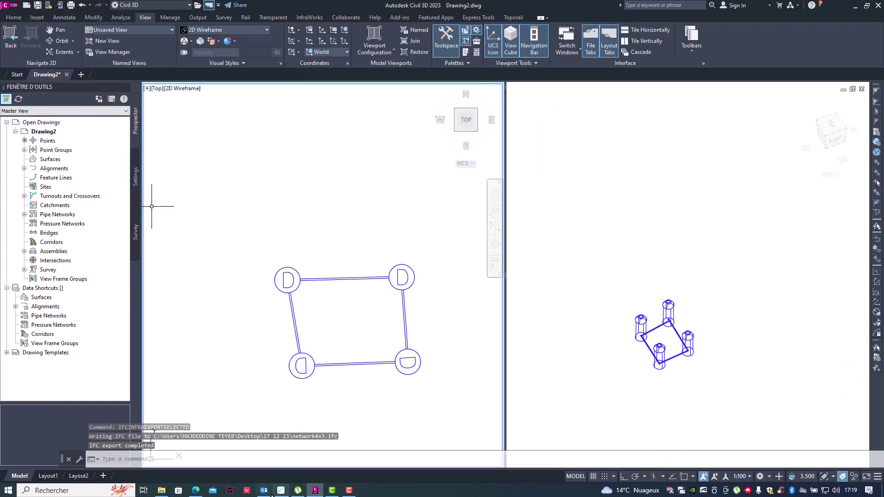
Switch to BIMvision and open network4x3.ifc from the 17 12 23 folder
click(281, 490)
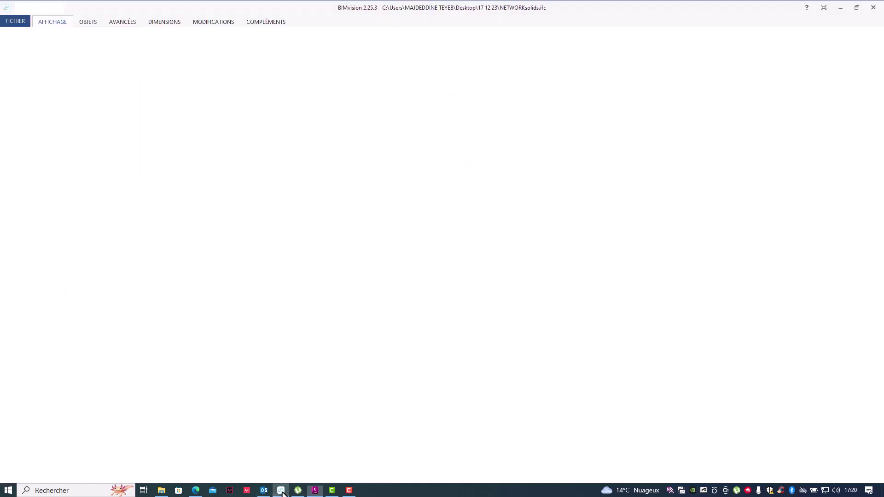
click(17, 21)
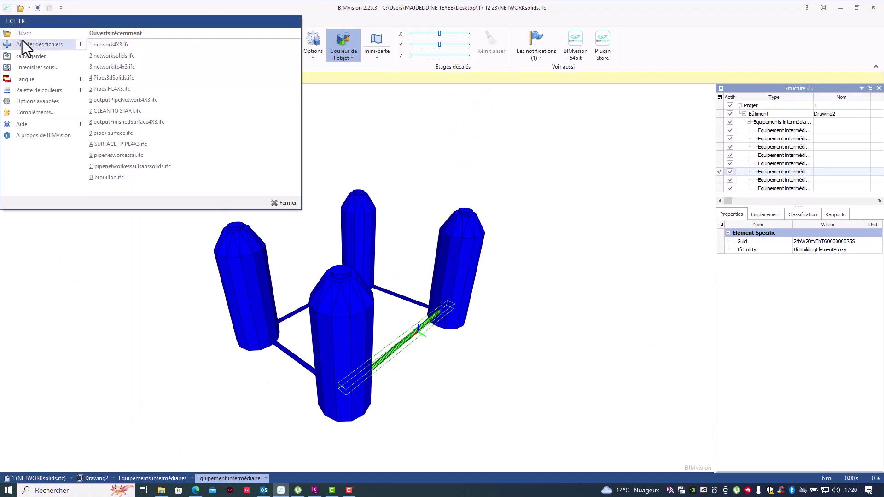
click(22, 40)
key(Escape)
click(17, 20)
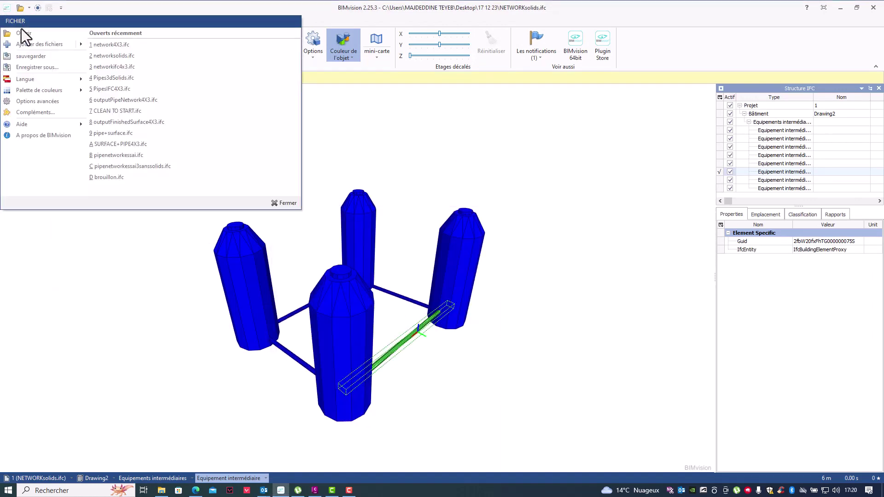
click(22, 31)
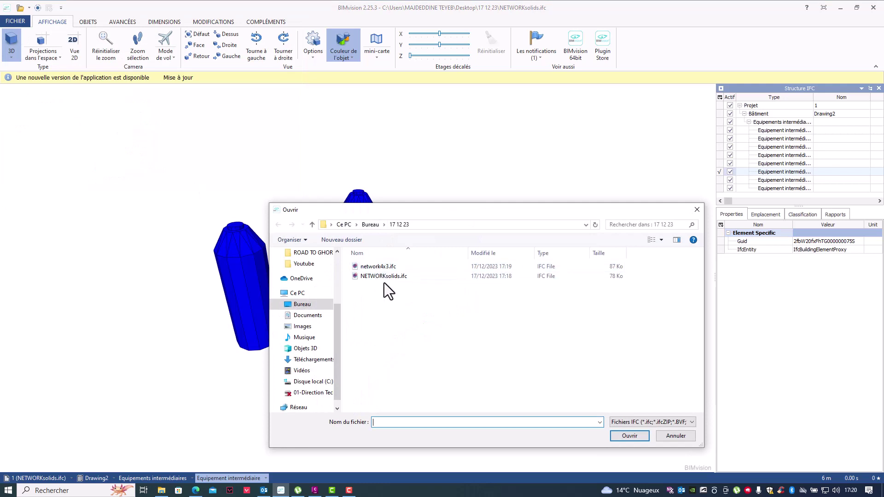
click(376, 269)
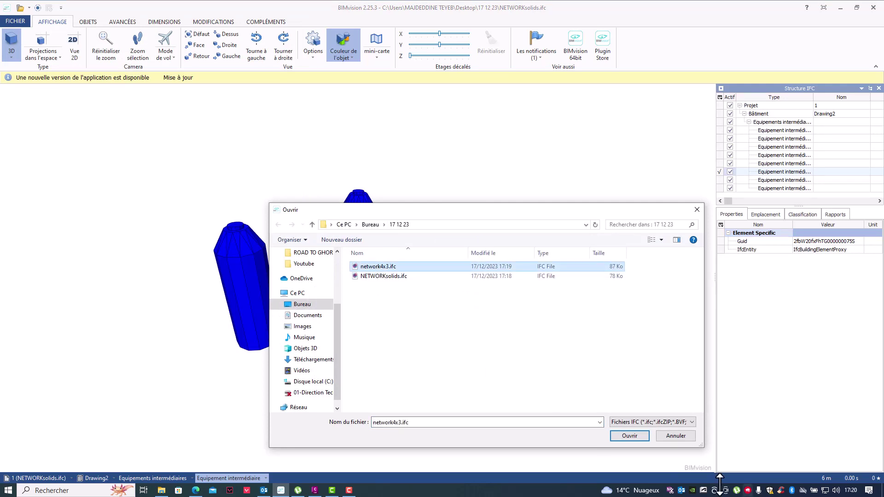
click(638, 440)
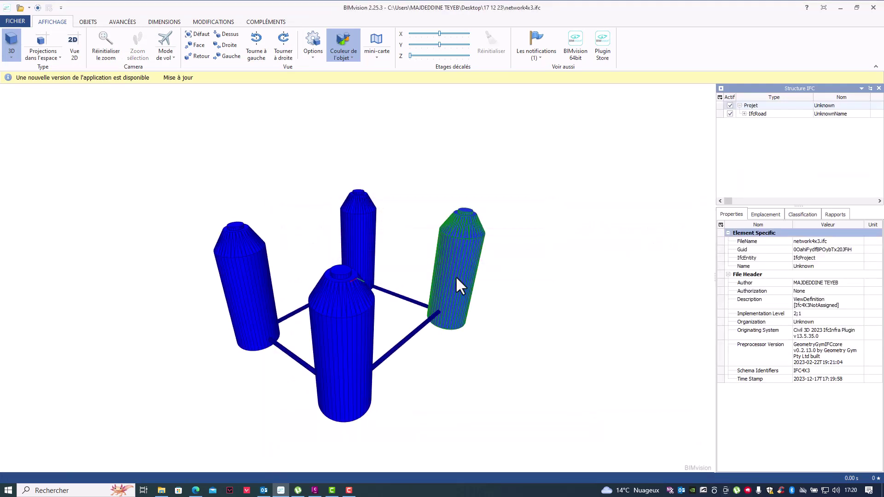
Select the front pipe between two structures and examine its full list of exported IFC properties, including lengths, material and diameters
click(403, 345)
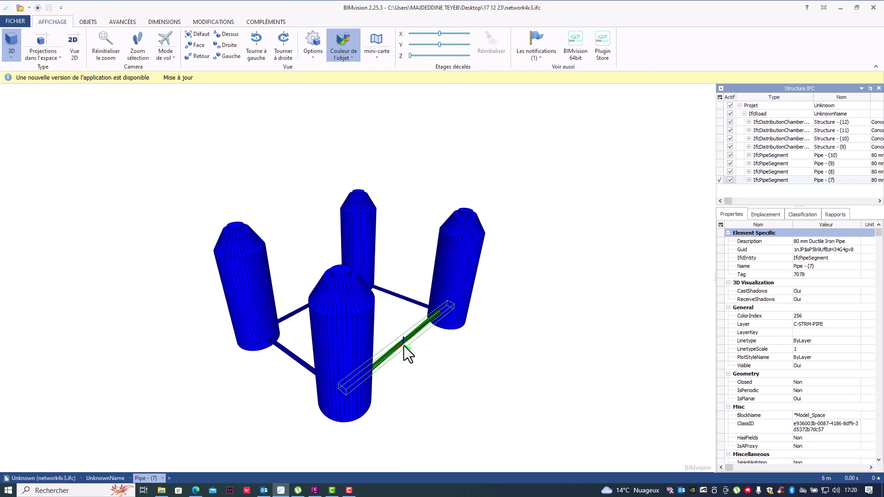
click(418, 355)
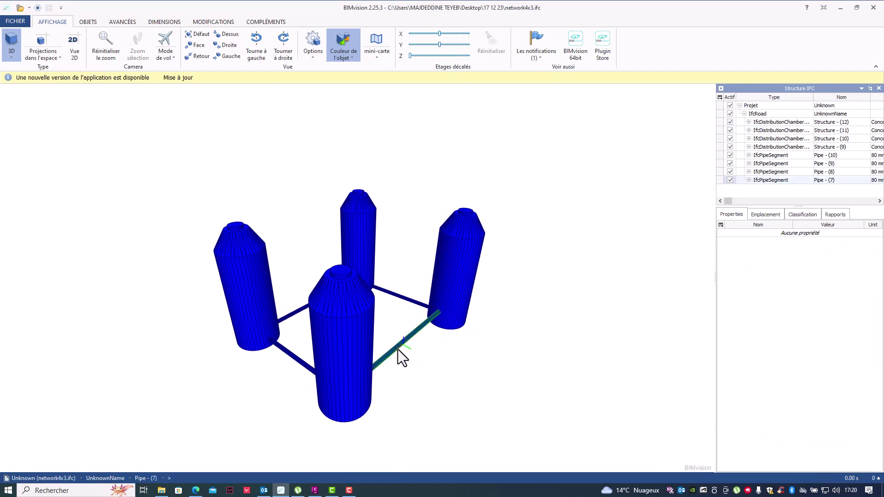
click(398, 350)
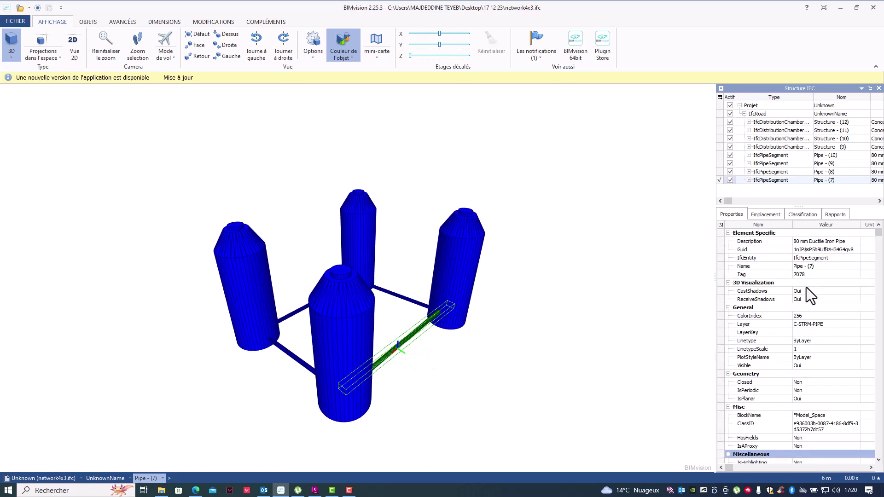
scroll(807, 287, down, 15)
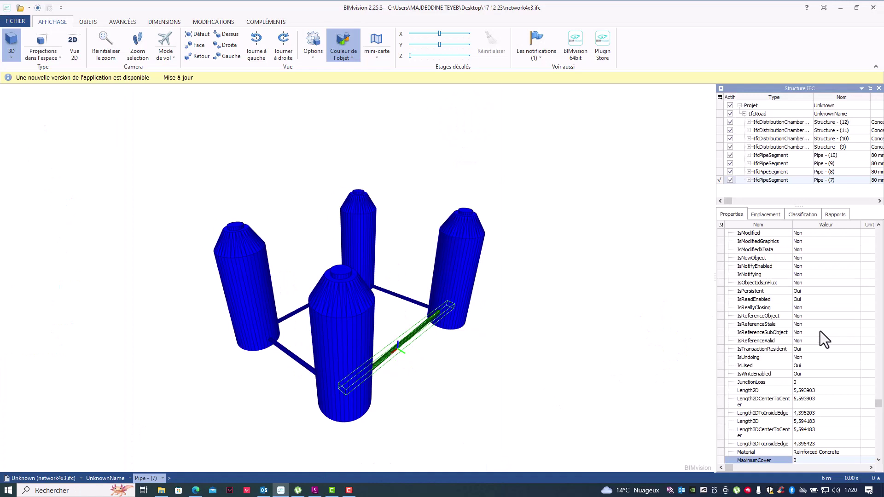
click(810, 332)
scroll(794, 342, up, 15)
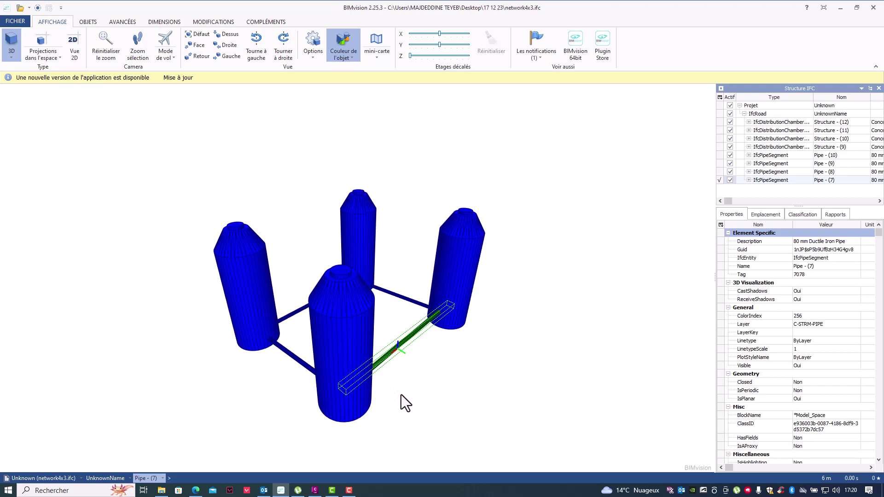
scroll(835, 259, down, 5)
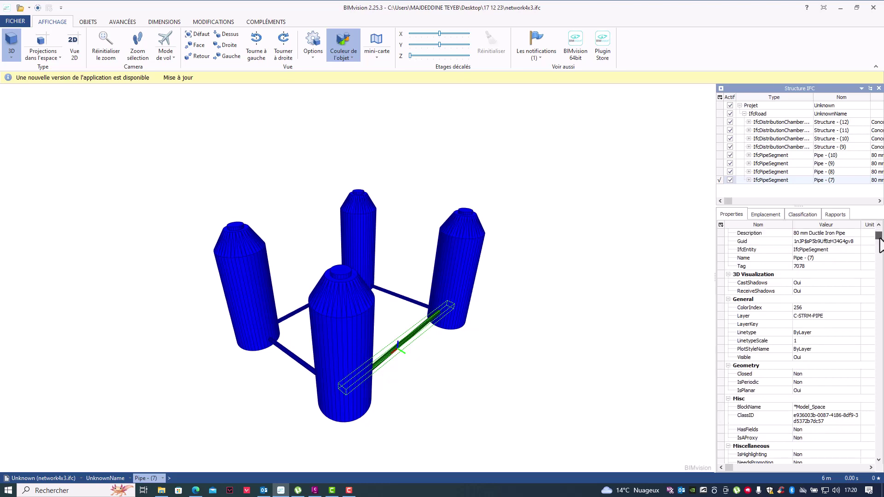
scroll(817, 316, down, 8)
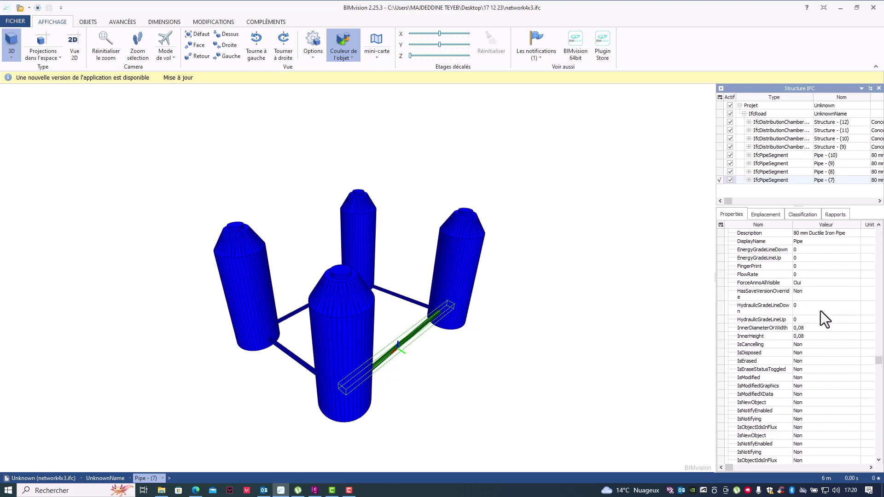
scroll(770, 375, up, 10)
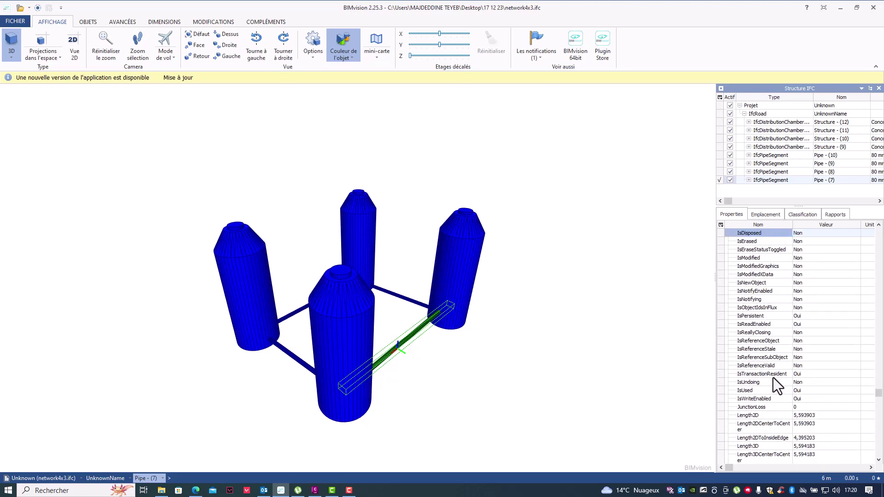
scroll(780, 342, down, 10)
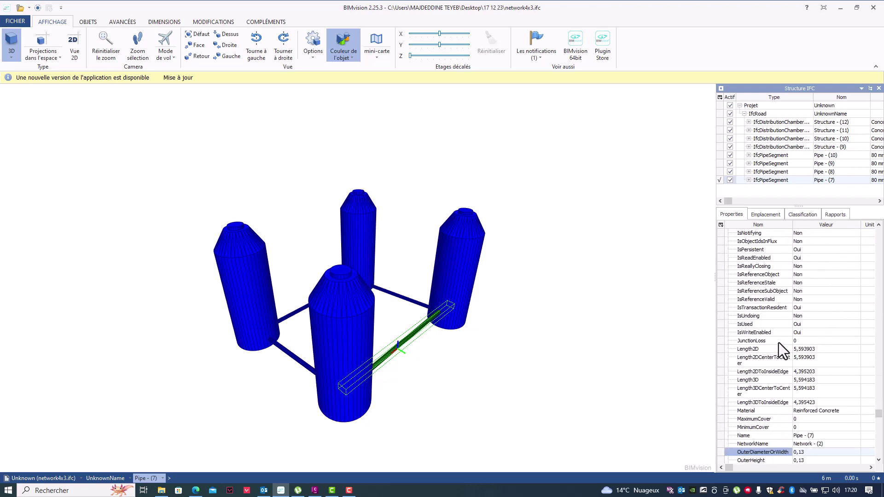
scroll(778, 377, up, 7)
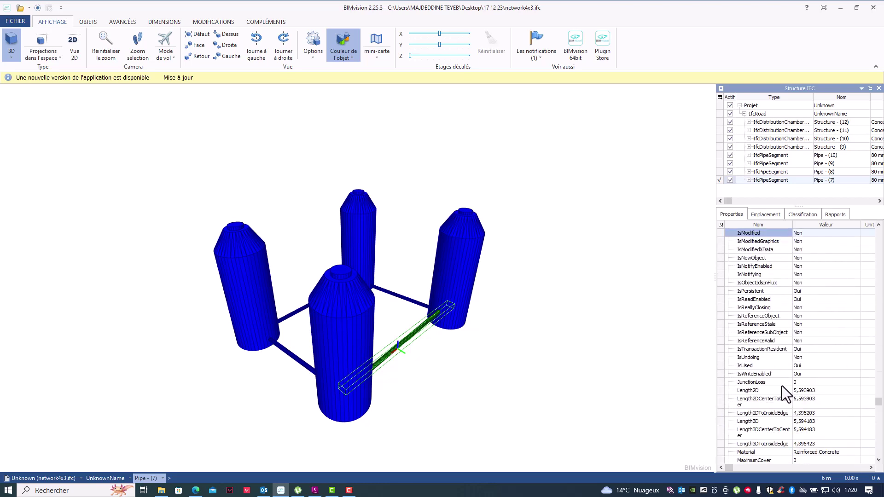
Return to Civil 3D and run IFCINFRASAVEPROPERTYTEMPLATES, saving IfcInfraExportPropertyMapping.json in the 17 12 23 folder on the desktop
click(317, 489)
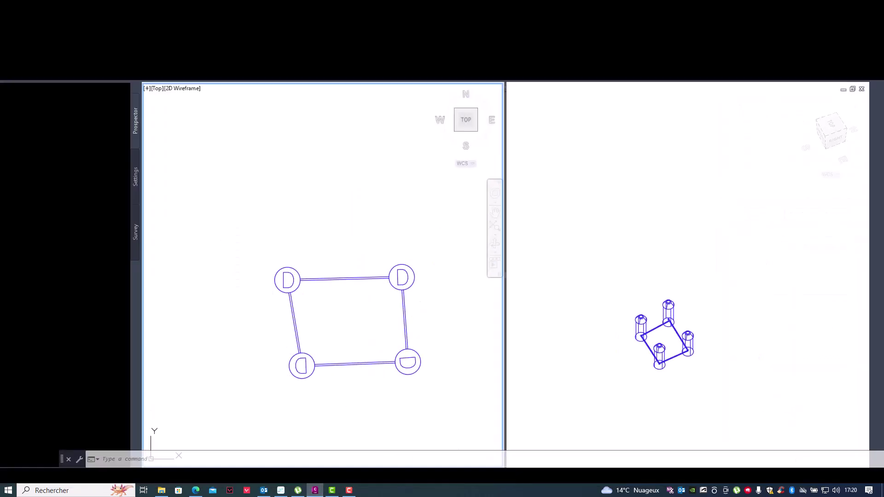
click(371, 343)
key(Escape)
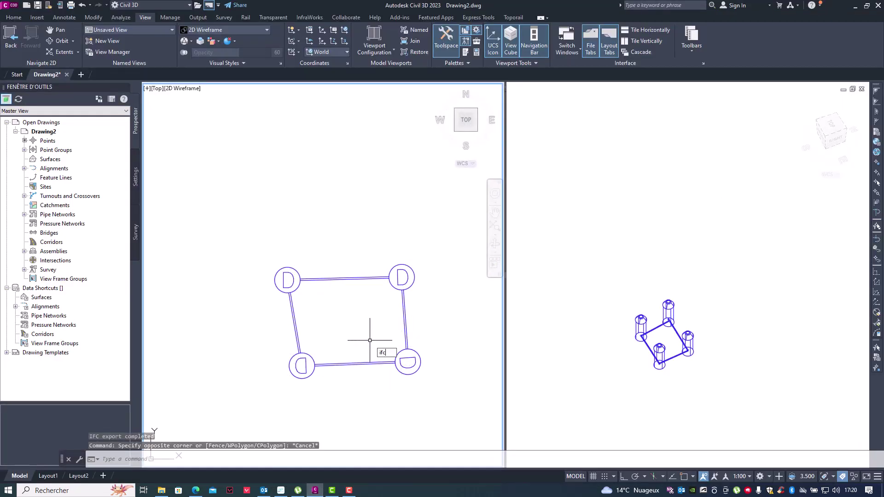
text(IFCINFRAEXPORTSELECTED)
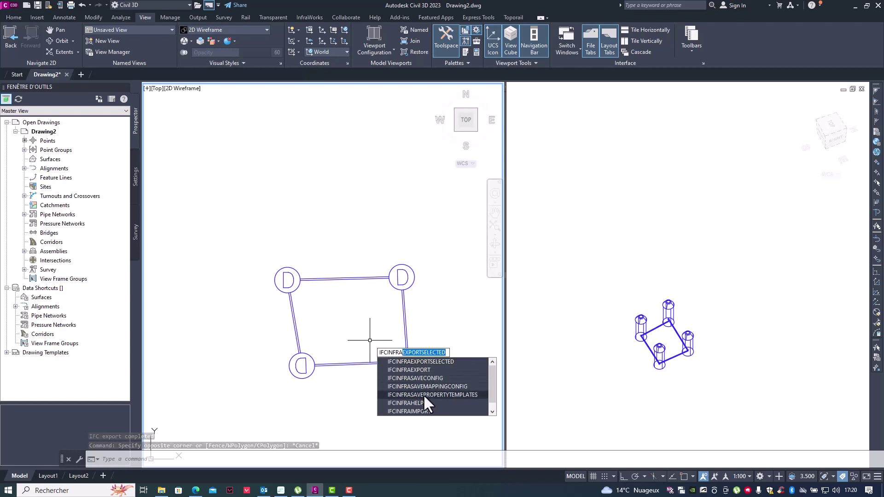
click(445, 394)
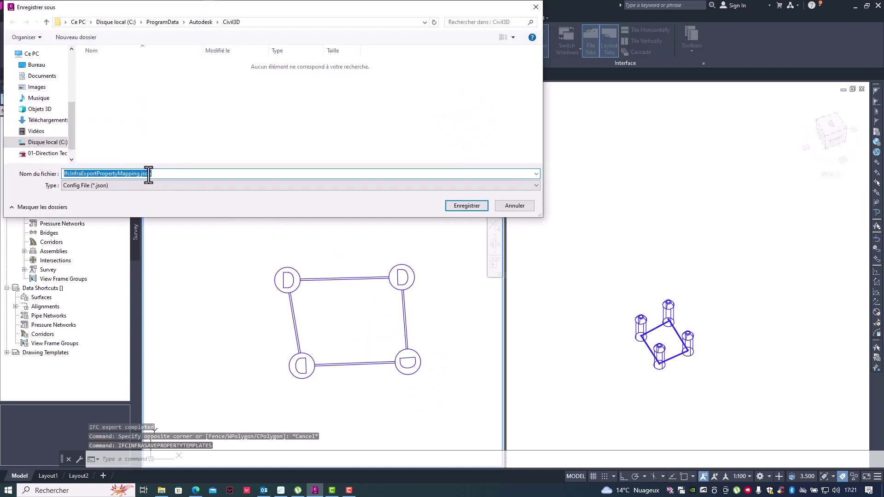
click(35, 65)
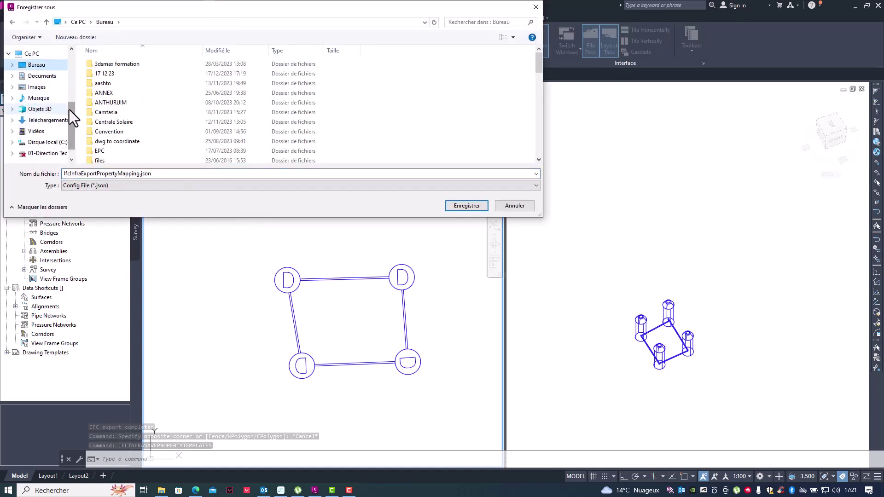
scroll(131, 129, down, 3)
scroll(137, 140, up, 10)
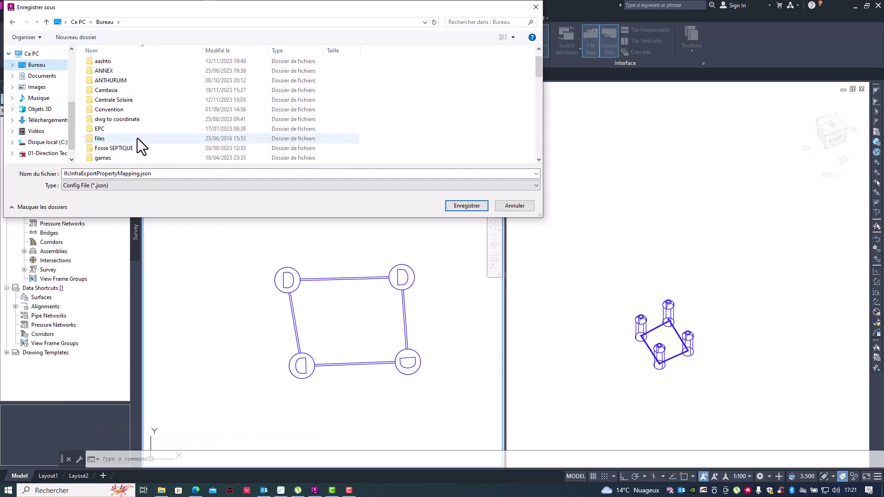
double_click(114, 75)
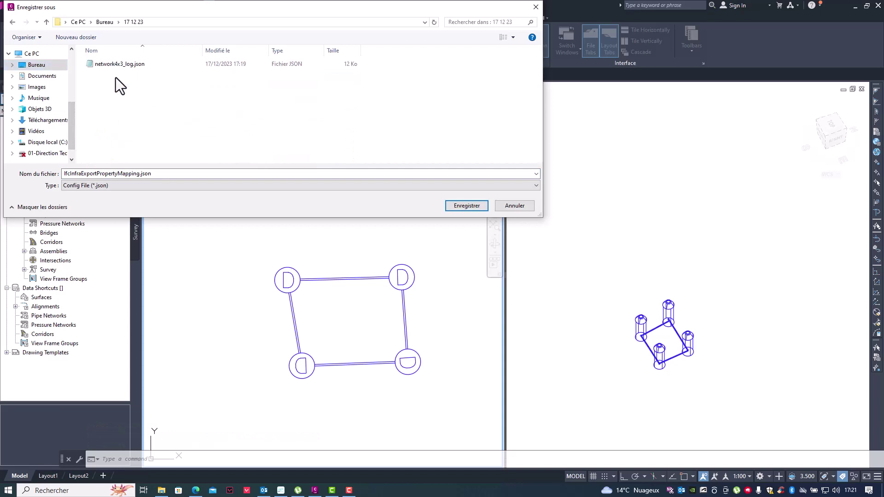
click(468, 207)
Open IfcInfraExportPropertyMapping.json from the 17 12 23 folder in File Explorer, maximize it and examine the property template definitions
click(161, 491)
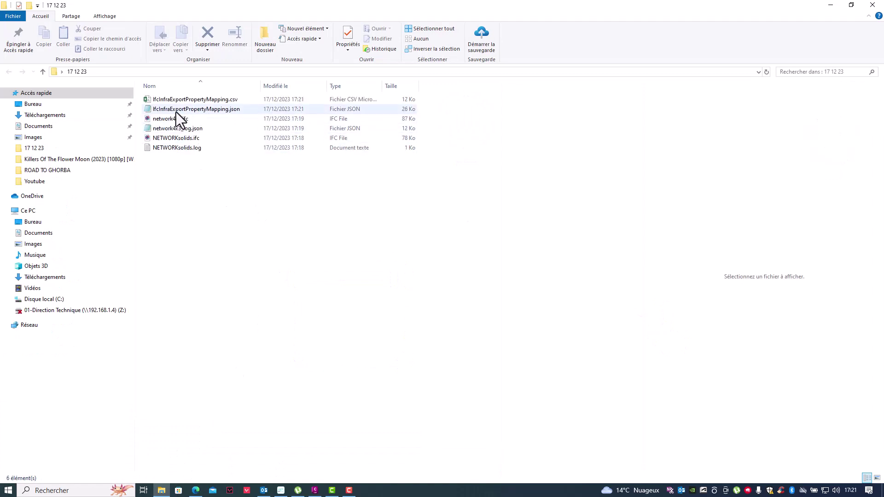
click(218, 109)
double_click(221, 113)
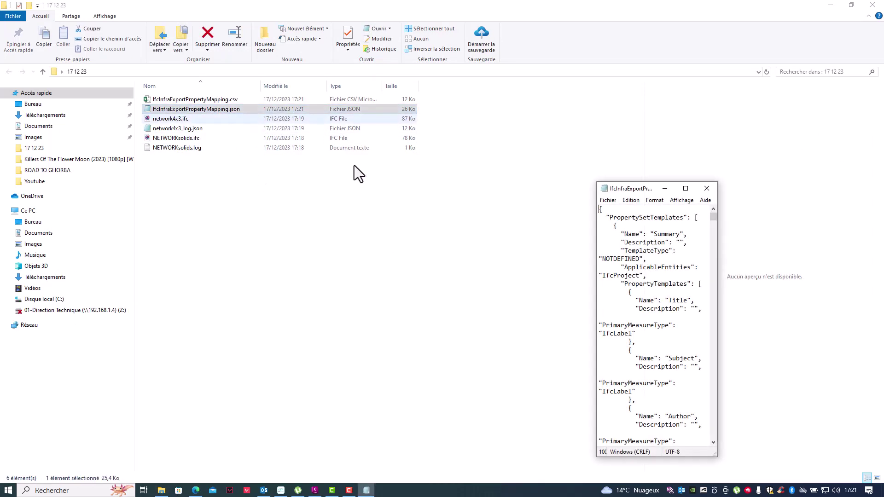
double_click(677, 186)
scroll(102, 278, down, 15)
scroll(102, 279, down, 20)
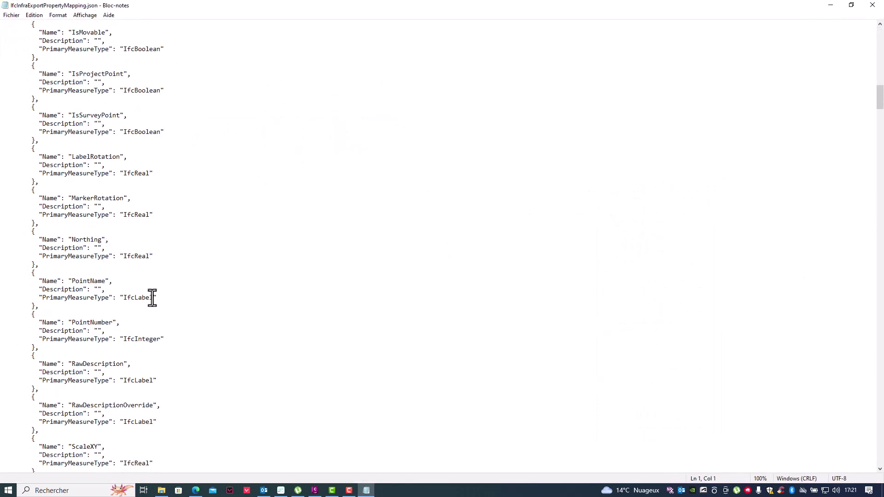
scroll(150, 297, up, 5)
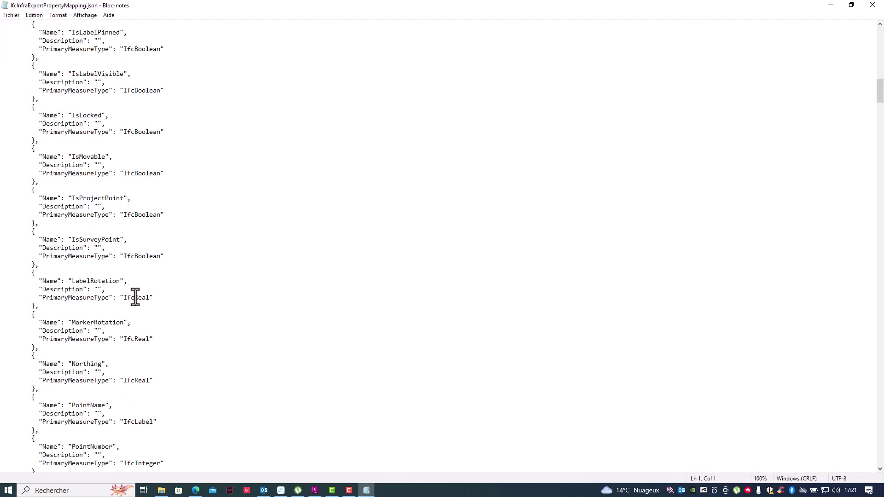
Examine the MarkerRotation and Northing definitions in IfcInfraExportPropertyMapping.json and compare them with the pipe's properties in BIMvision
drag(154, 339, 62, 322)
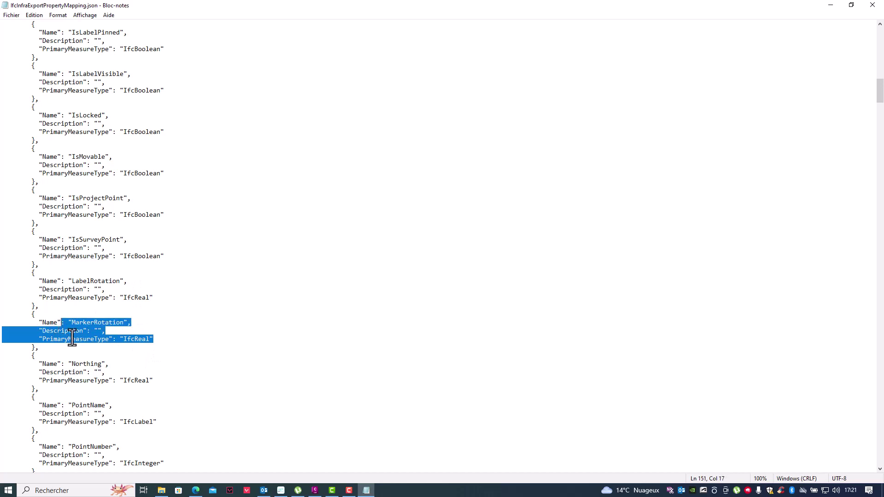
click(138, 391)
drag(156, 381, 128, 372)
click(72, 371)
click(94, 371)
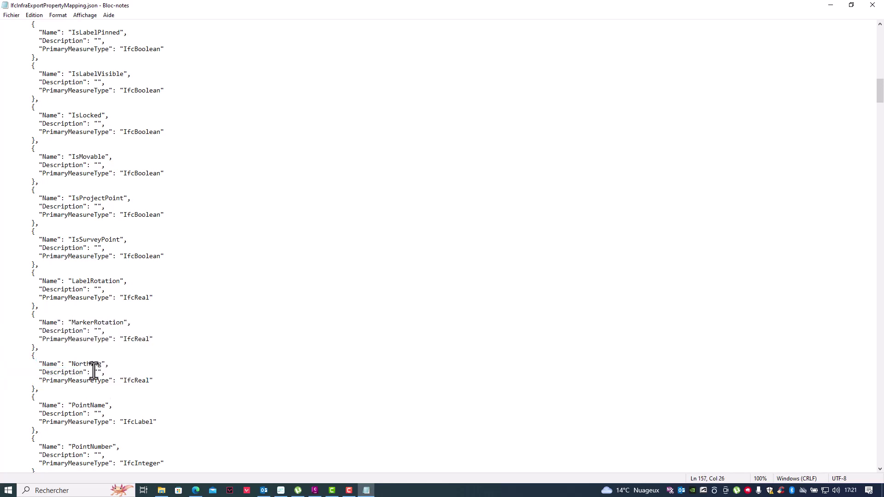
click(281, 490)
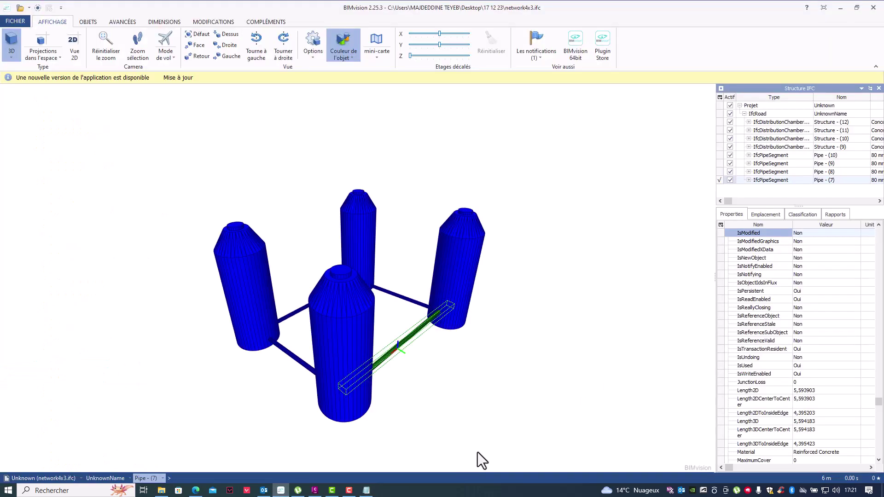
click(367, 490)
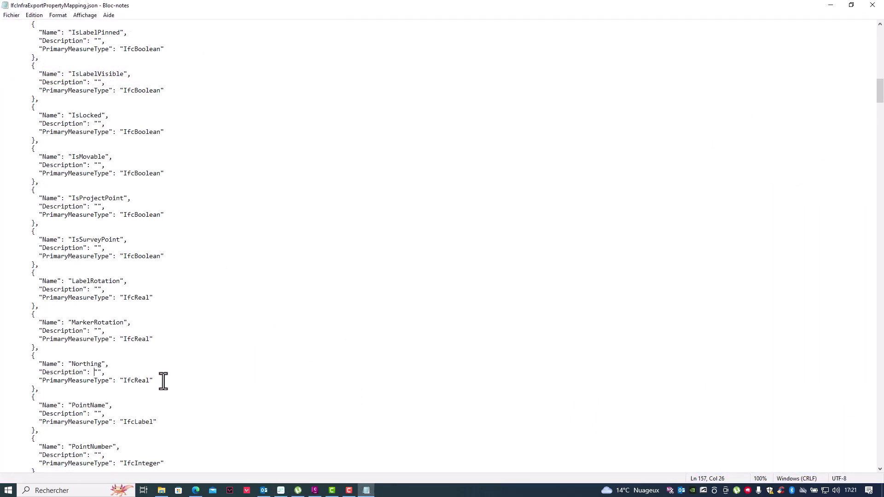
Delete the entire Northing property definition, including its braces and trailing comma, from the mapping file
click(163, 381)
drag(163, 381, 28, 356)
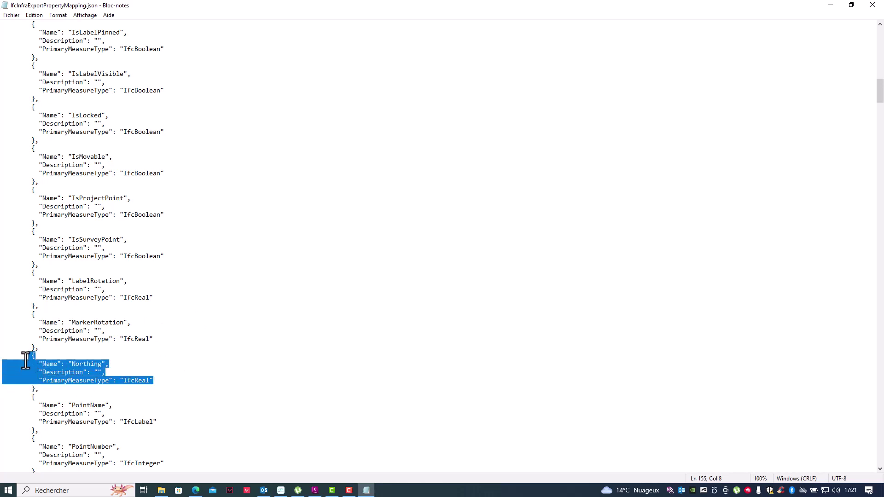
click(48, 386)
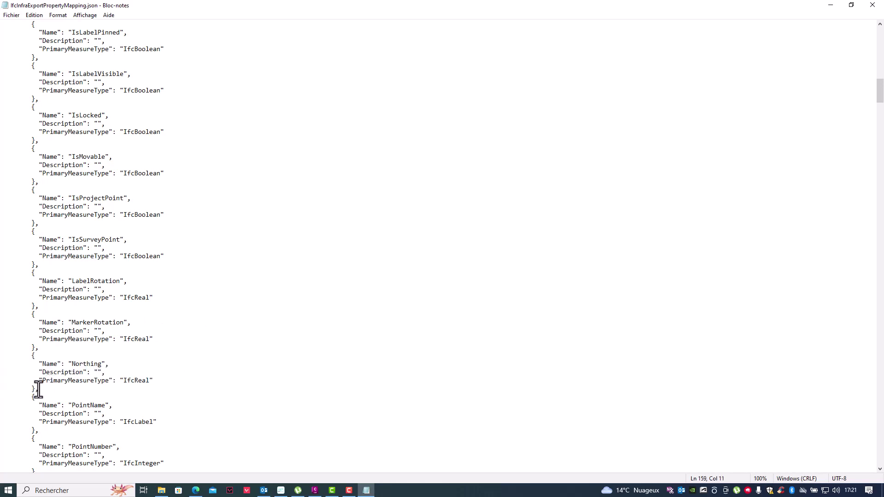
shift+click(29, 379)
shift+click(24, 366)
shift+click(25, 356)
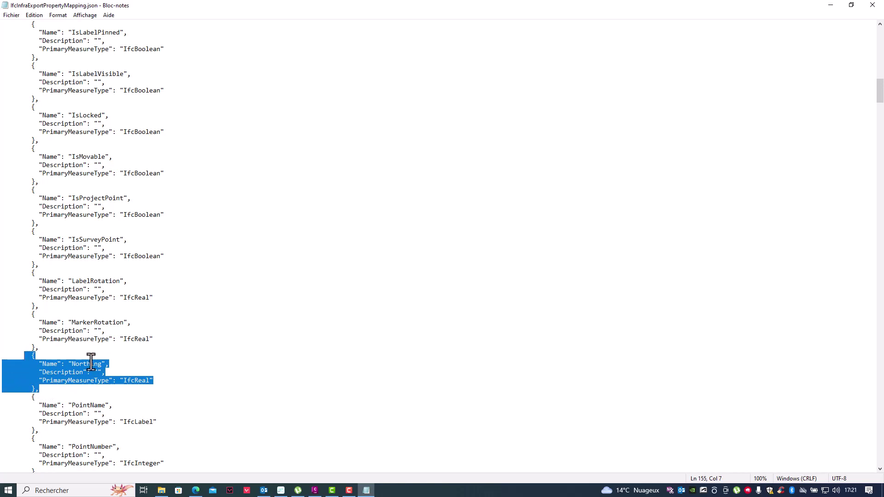
key(Delete)
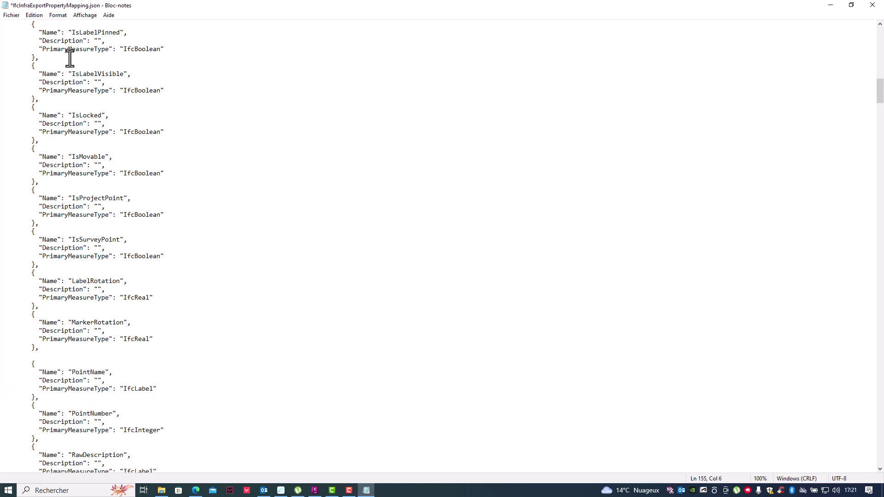
Save the edited IfcInfraExportPropertyMapping.json and close it
click(9, 16)
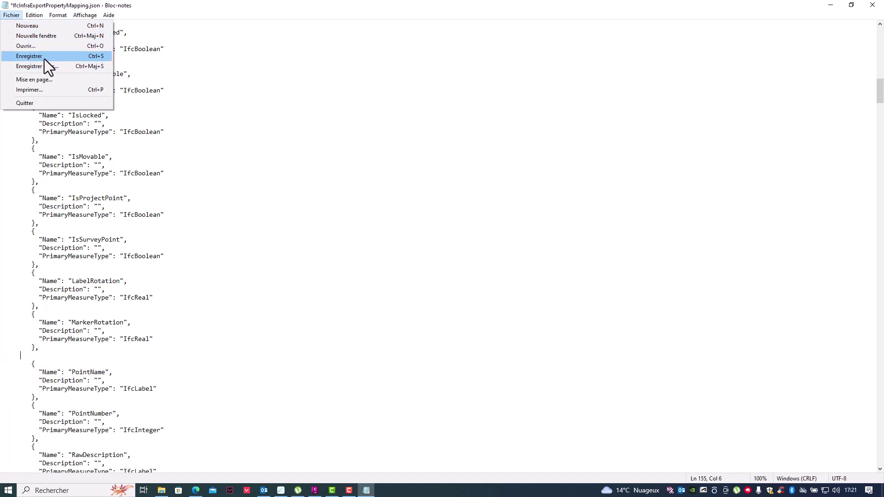
click(45, 56)
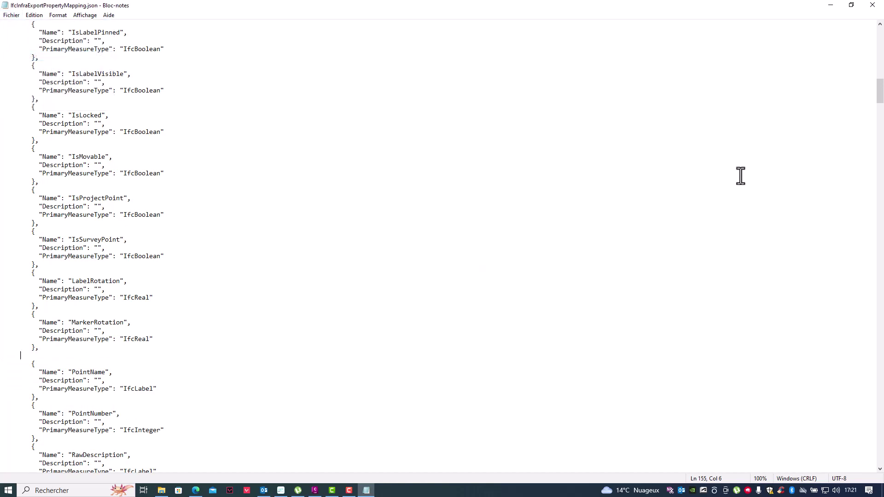
click(18, 15)
click(48, 58)
click(874, 6)
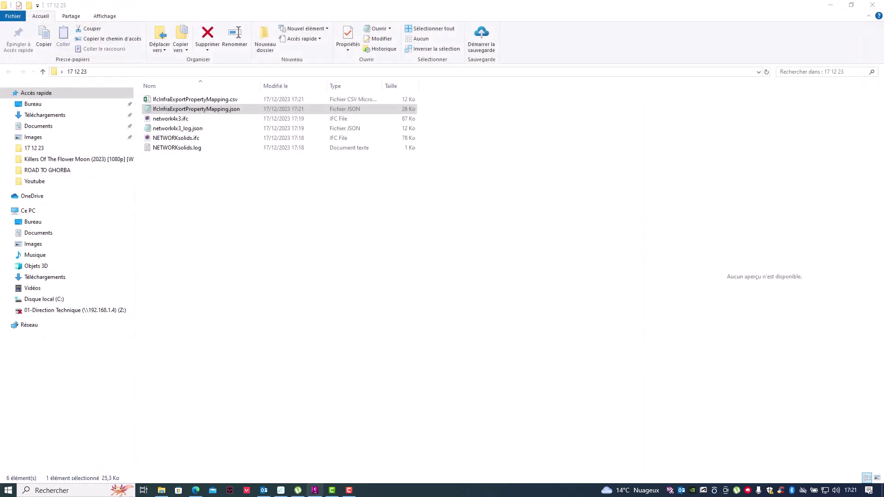
Switch to BIMvision and review the selected pipe's IFC property list, from the element-specific data through the general and miscellaneous groups
click(315, 490)
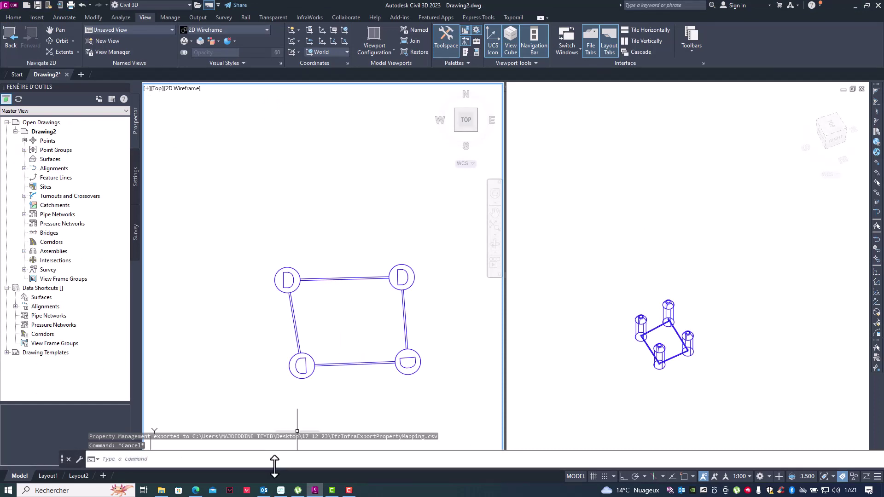
click(281, 491)
scroll(785, 346, up, 10)
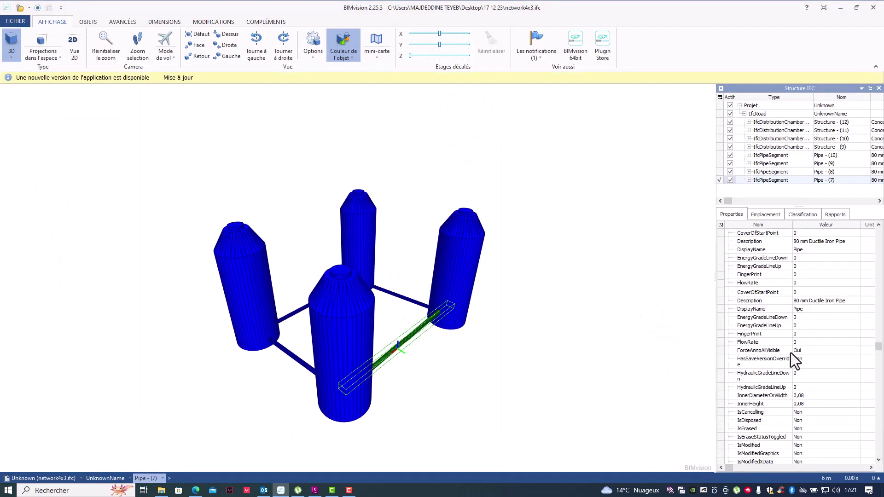
click(768, 298)
scroll(769, 311, down, 15)
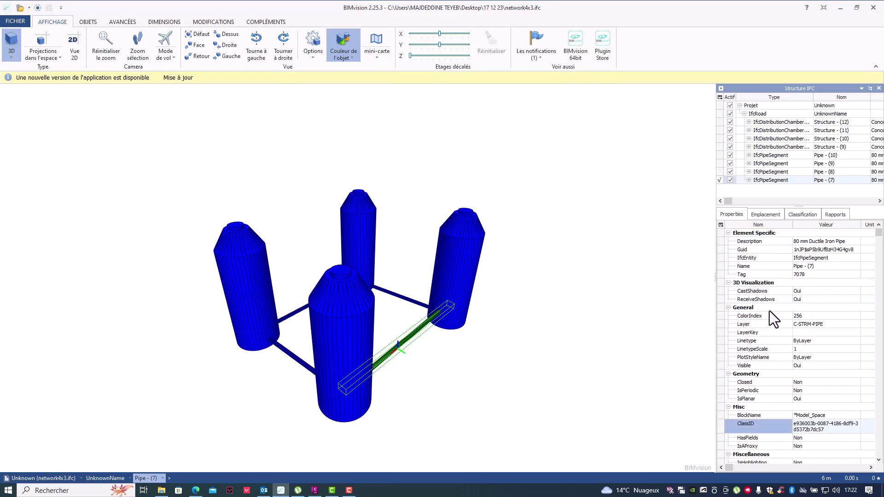